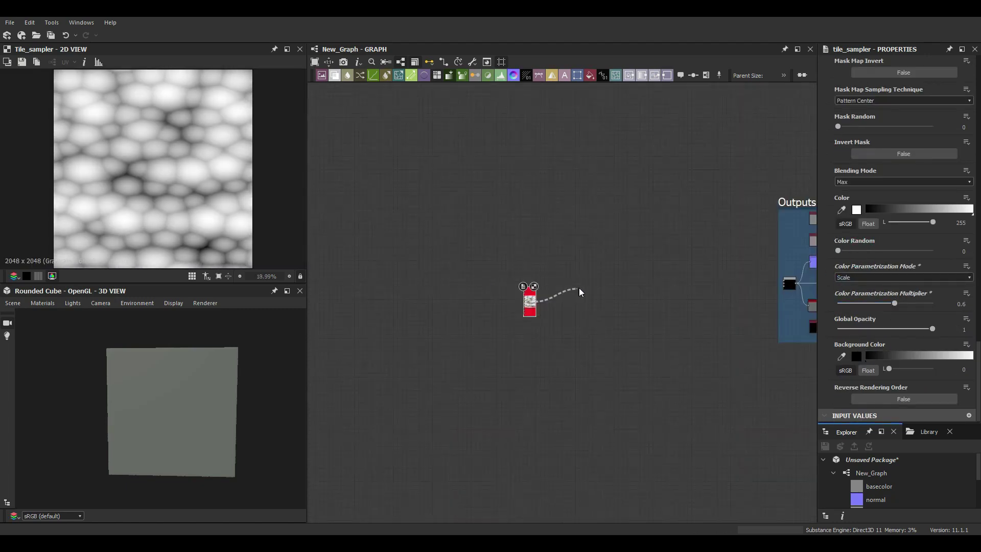
Step: Insert a Levels node after the Tile Sampler, reshape its histogram, and set Scale to 2.41
key("space")
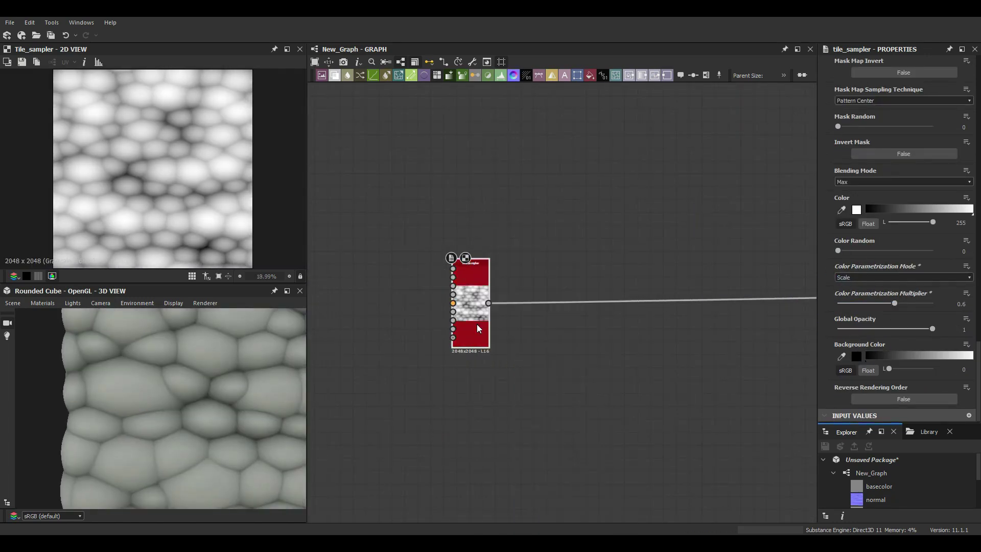
type("levels")
key("Return")
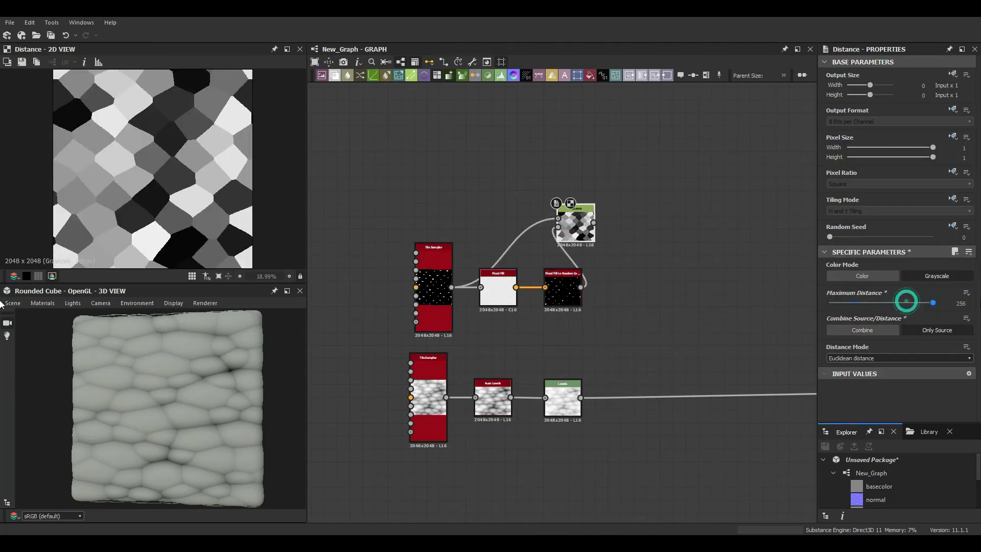
left_click(562, 399)
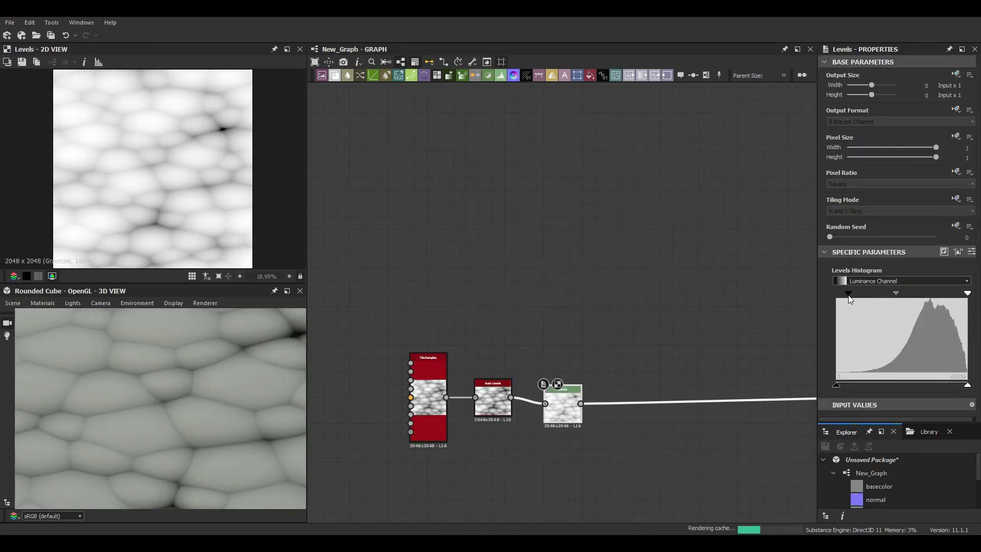
mouse_move(896, 293)
left_mouse_down()
mouse_move(918, 293)
mouse_move(893, 293)
left_mouse_up()
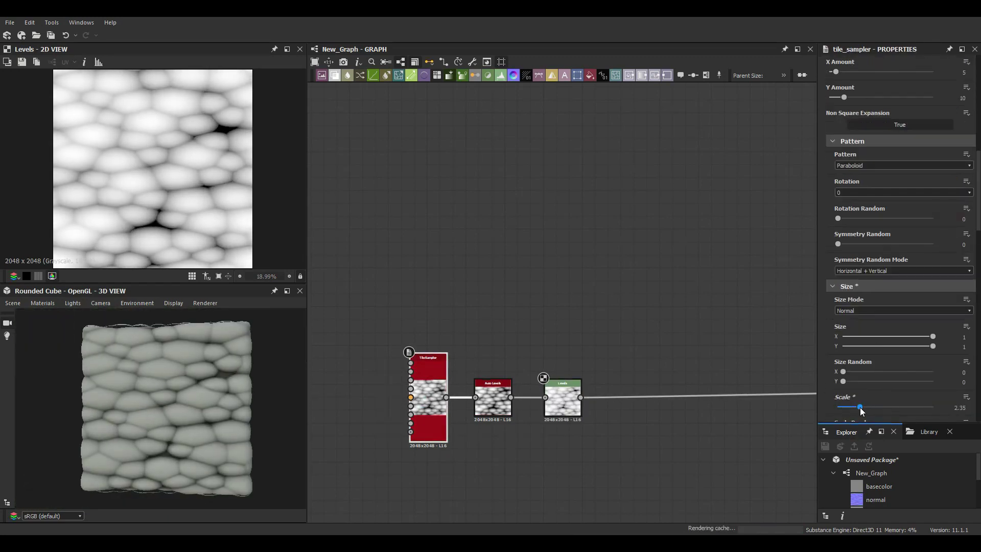
left_click_drag(862, 412, 864, 411)
Step: Add a Shape generator feeding an Edge Detect node
key("space")
key("Return")
left_click_drag(883, 252, 894, 271)
key("space")
key("Return")
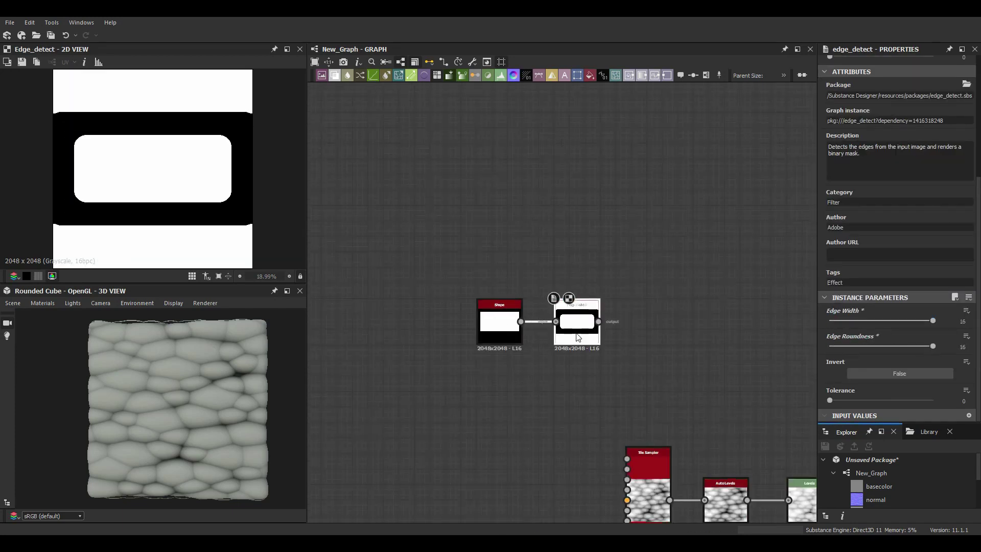
Step: Insert a Transformation 2D node after the Shape node
left_click(517, 331)
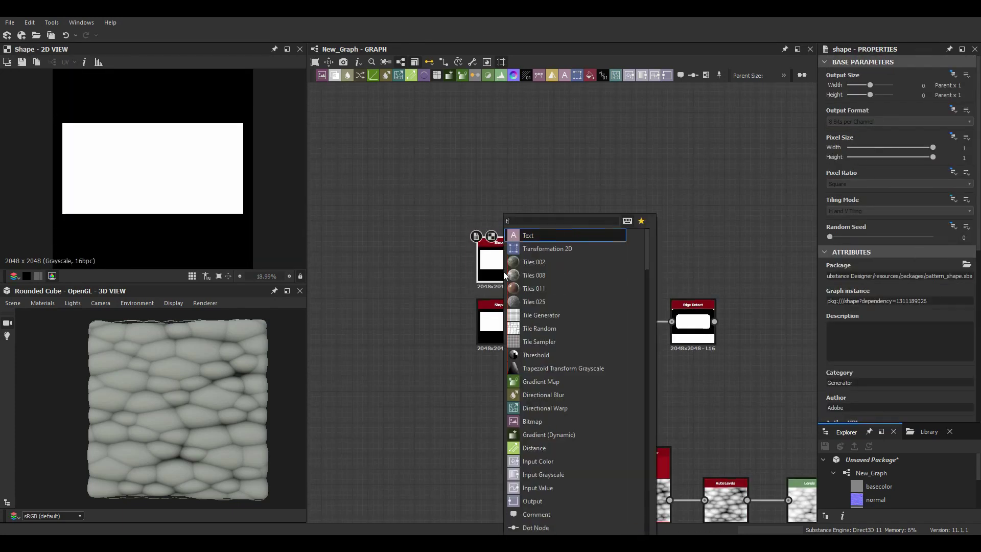
left_click(577, 266)
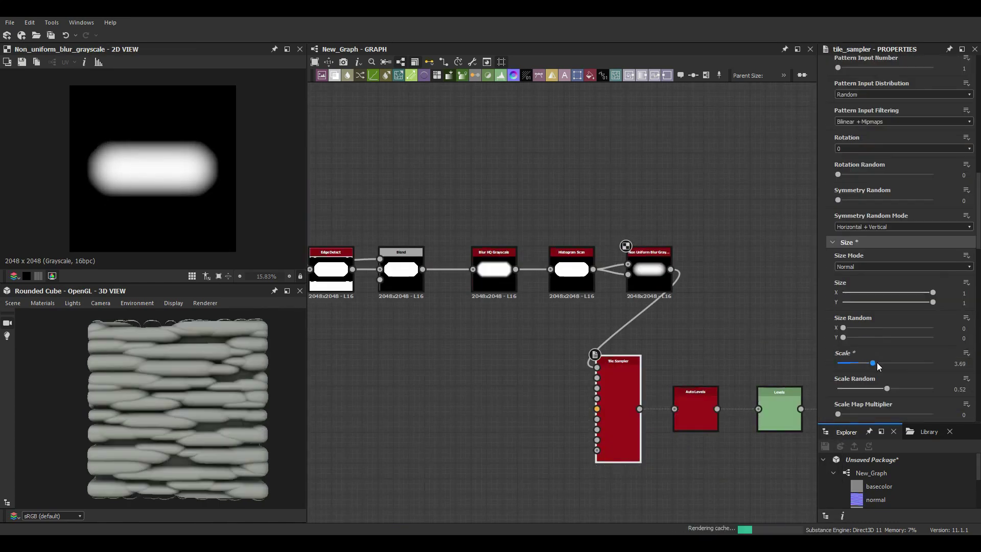
scroll(210, 387, "up", 5)
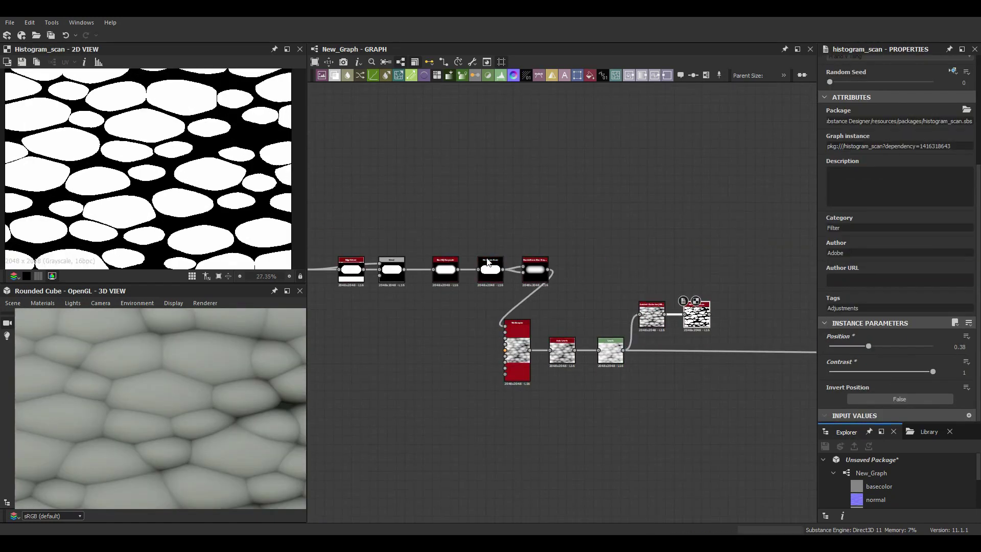
Step: Add Flood Fill, Flood Fill to Random Grayscale and Distance nodes
key("space")
type("flood fill")
key("Return")
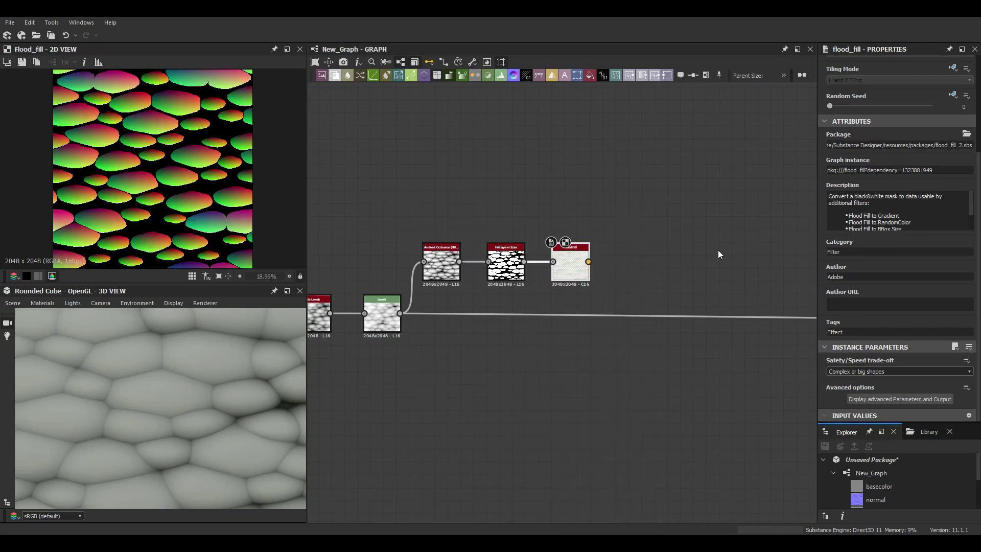
key("space")
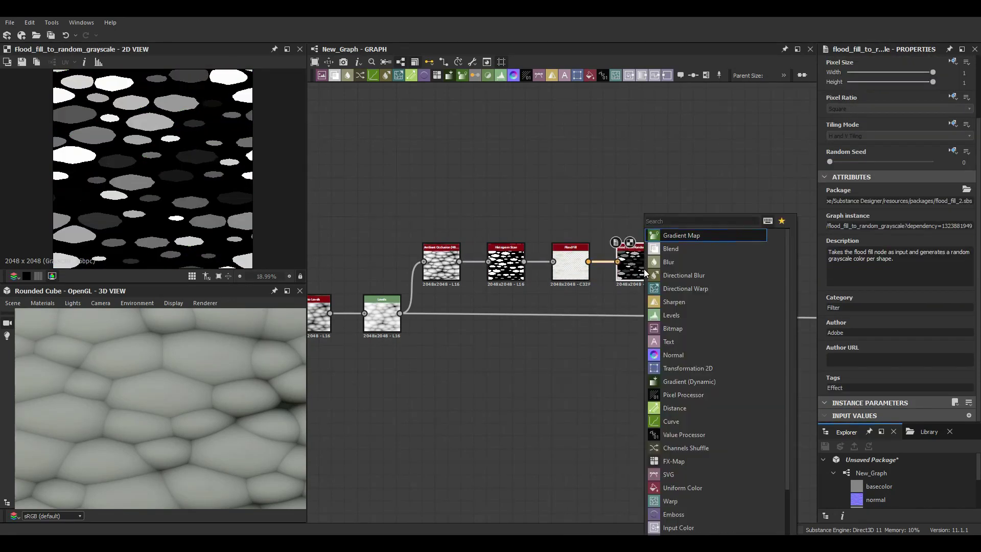
type("distance")
key("Return")
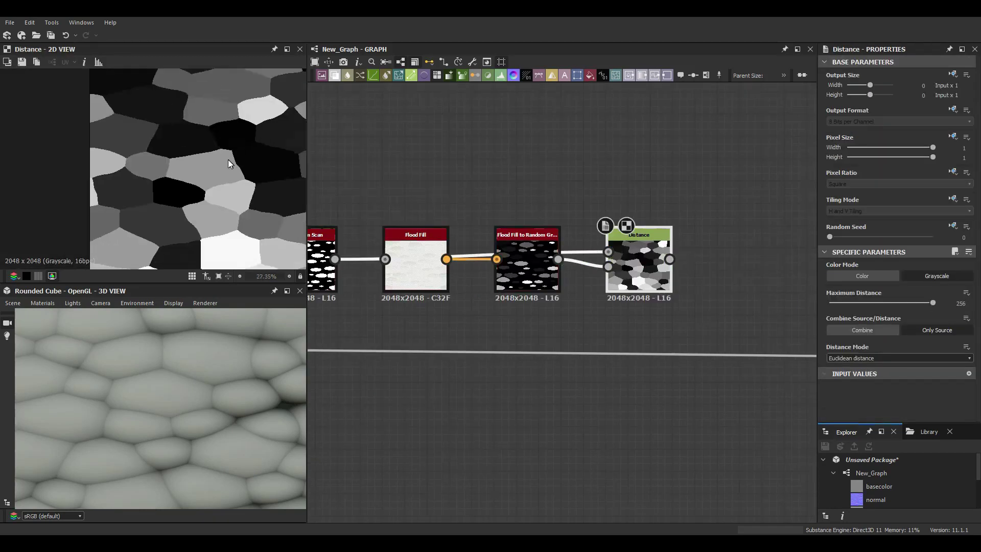
Step: Insert a Non Uniform Blur Grayscale after Edge Detect with Intensity 5.67
key("space")
type("non uniform")
key("Return")
left_click_drag(838, 254, 842, 255)
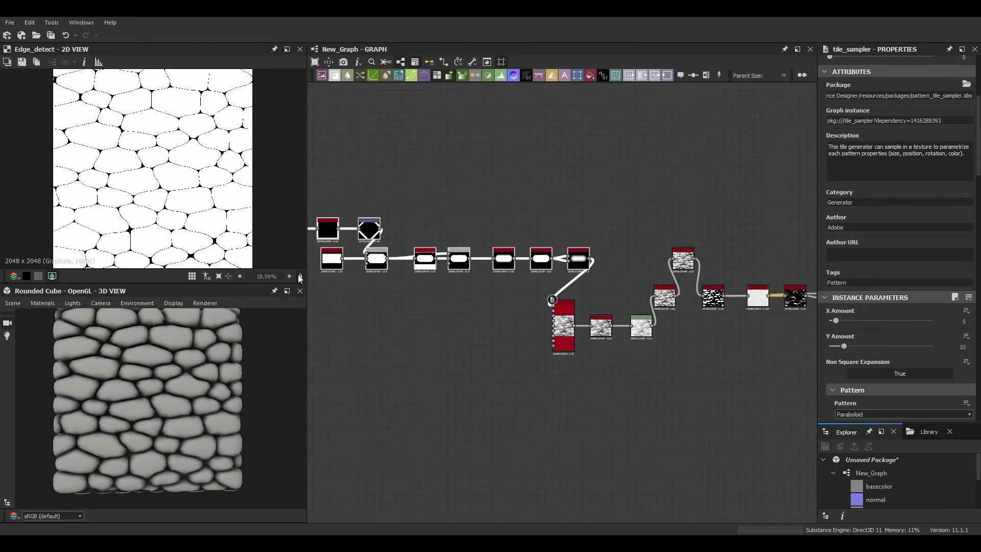
Step: Add random stone position offset, adjust Edge Roundness, and link in a Blend node
scroll(869, 255, "down", 2)
left_click(840, 277)
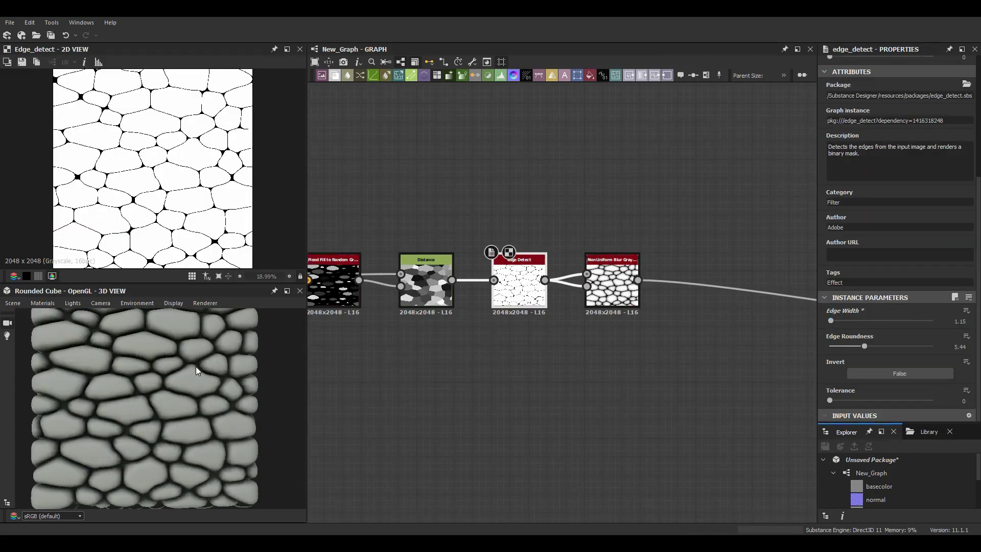
mouse_move(869, 347)
left_mouse_down()
mouse_move(894, 346)
mouse_move(865, 347)
left_mouse_up()
scroll(450, 356, "down", 3)
scroll(507, 250, "up", 3)
left_click_drag(618, 336, 513, 360)
left_click(513, 359)
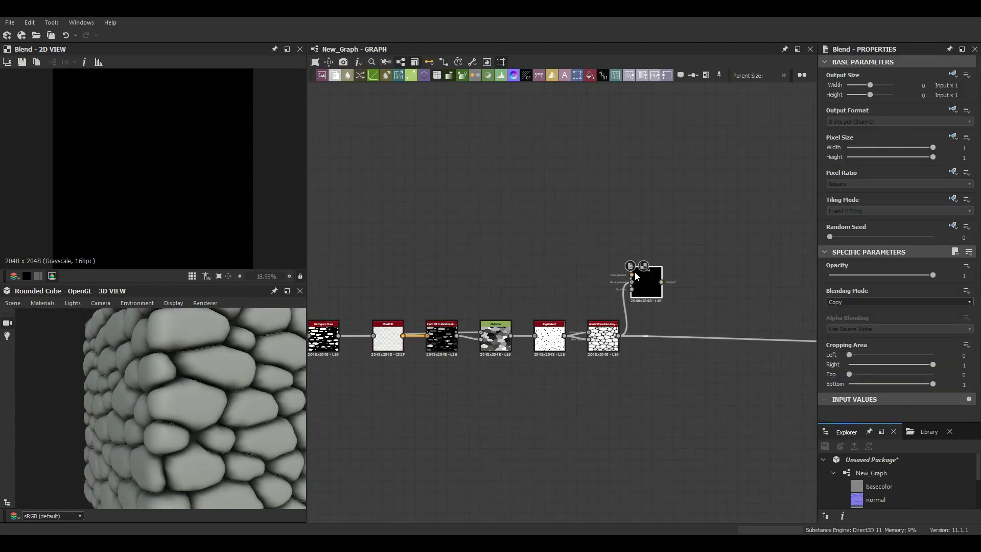
Step: Add a Flood Fill to BBox Size node and set the Blend Opacity to 0.7
left_click(486, 270)
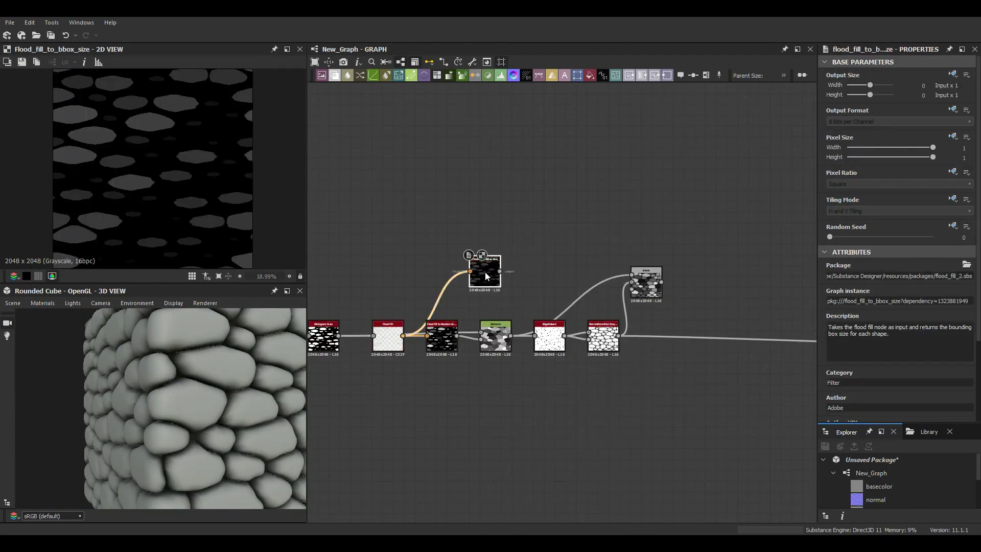
scroll(597, 269, "up", 2)
left_click(706, 314)
middle_click_drag(705, 314, 610, 265)
left_click_drag(933, 275, 902, 275)
Step: Add Auto Levels and set the Multiply blend to 0.5 opacity
scroll(227, 369, "up", 5)
scroll(154, 361, "down", 5)
scroll(504, 324, "down", 3)
scroll(532, 340, "up", 4)
scroll(609, 314, "down", 1)
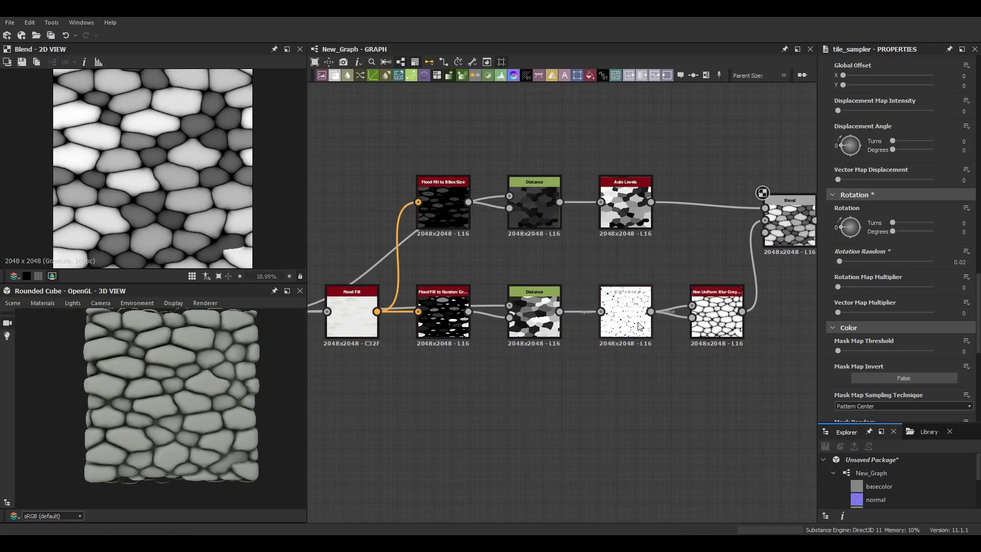
scroll(166, 378, "up", 3)
scroll(168, 403, "down", 4)
scroll(166, 398, "down", 3)
scroll(165, 395, "up", 3)
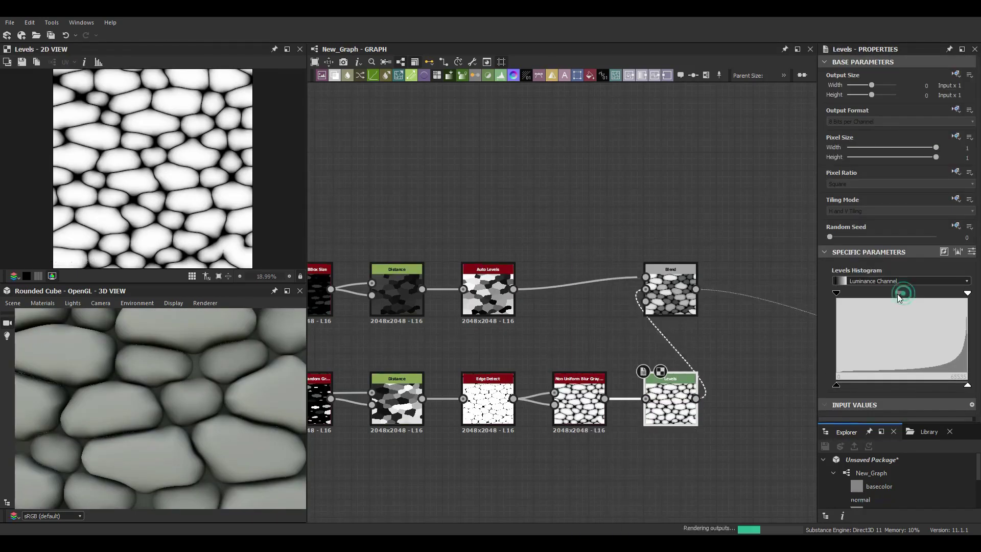
scroll(184, 395, "down", 3)
scroll(201, 394, "up", 3)
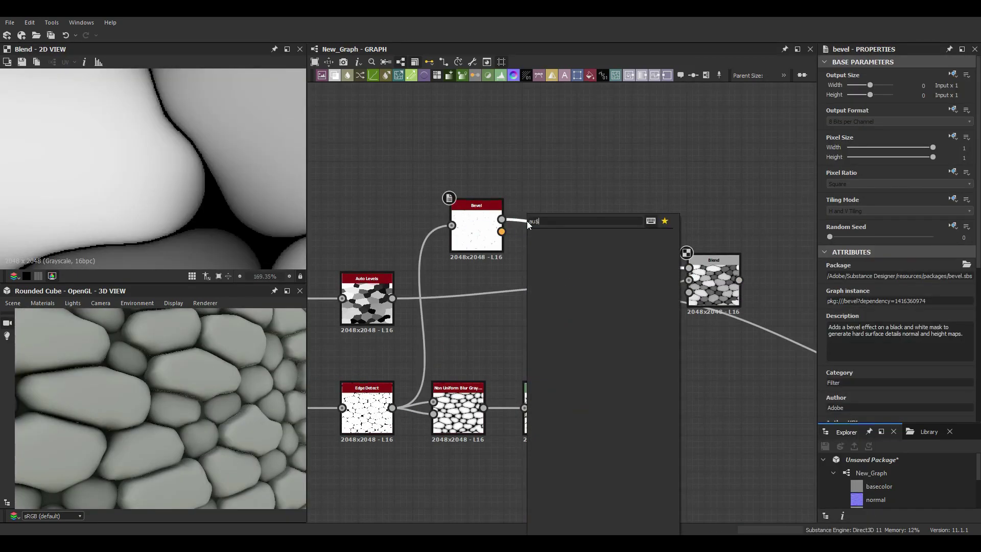
left_click(568, 245)
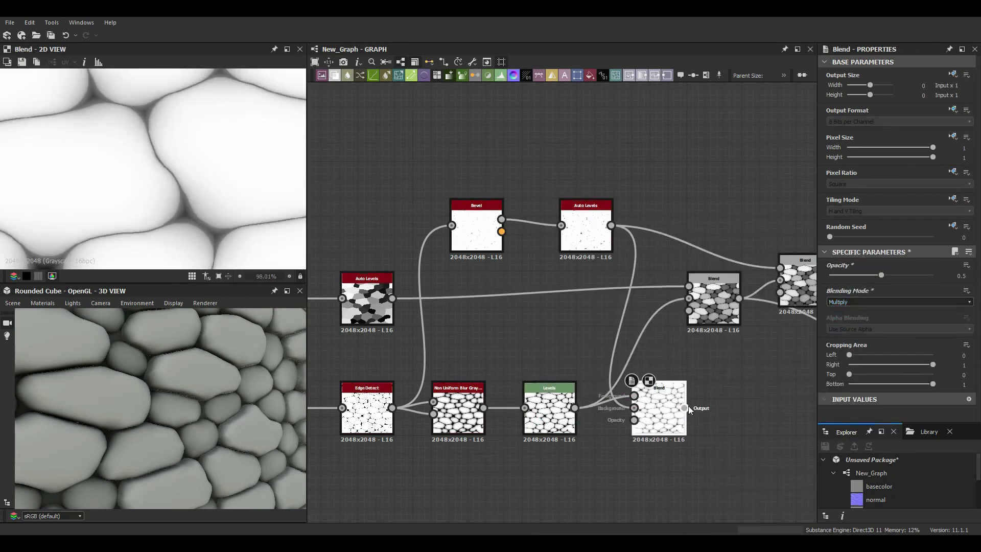
middle_click_drag(645, 246, 556, 252)
scroll(556, 251, "down", 5)
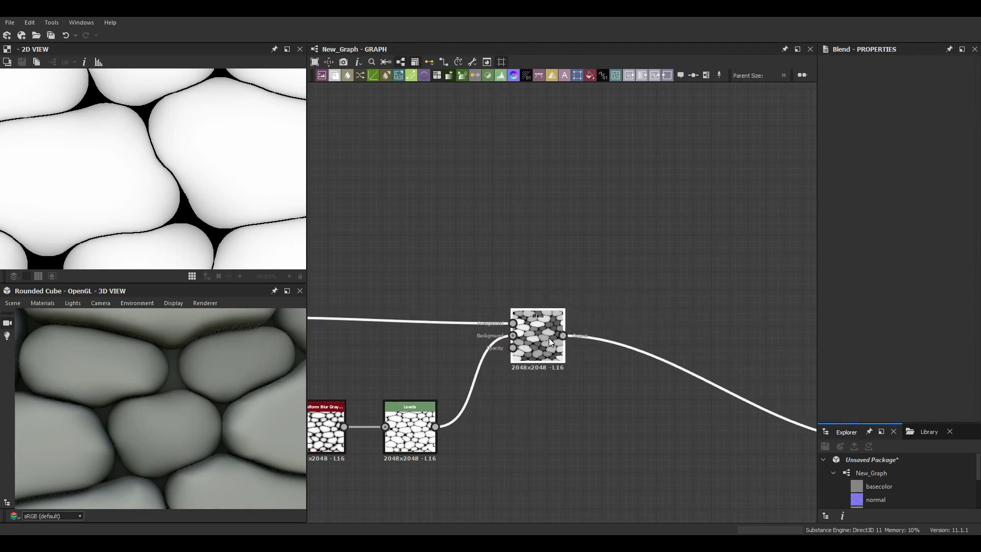
Step: Add a Normal node and split its output with an RGBA Split node
scroll(549, 338, "down", 4)
key("space")
type("normal")
key("Return")
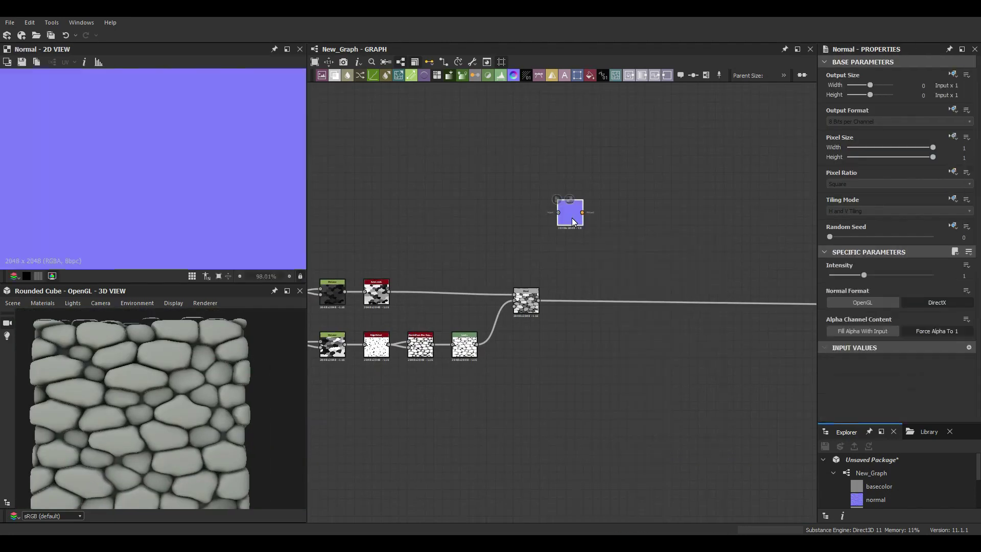
left_click_drag(623, 207, 625, 215)
type("rgba")
key("Return")
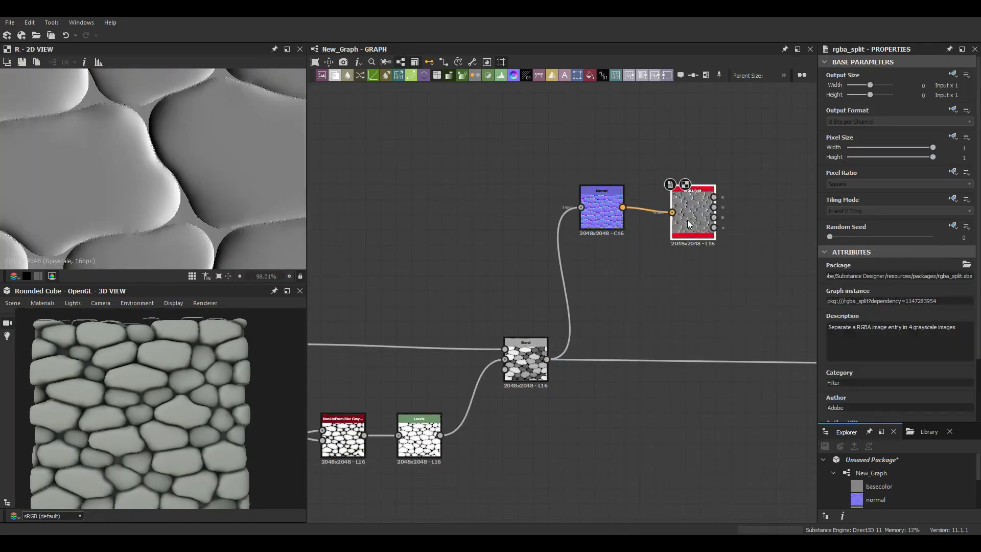
scroll(494, 395, "up", 2)
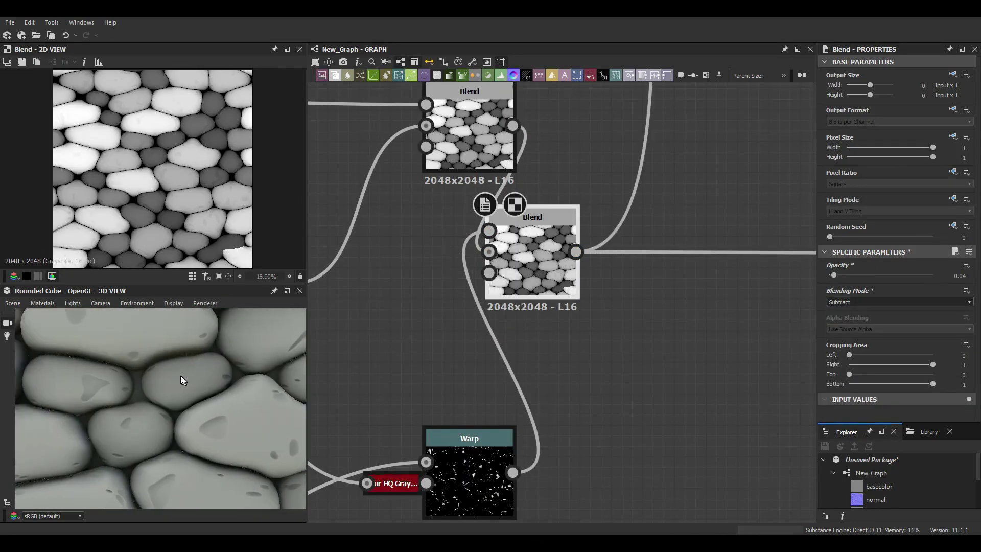
scroll(180, 376, "down", 5)
scroll(492, 493, "down", 3)
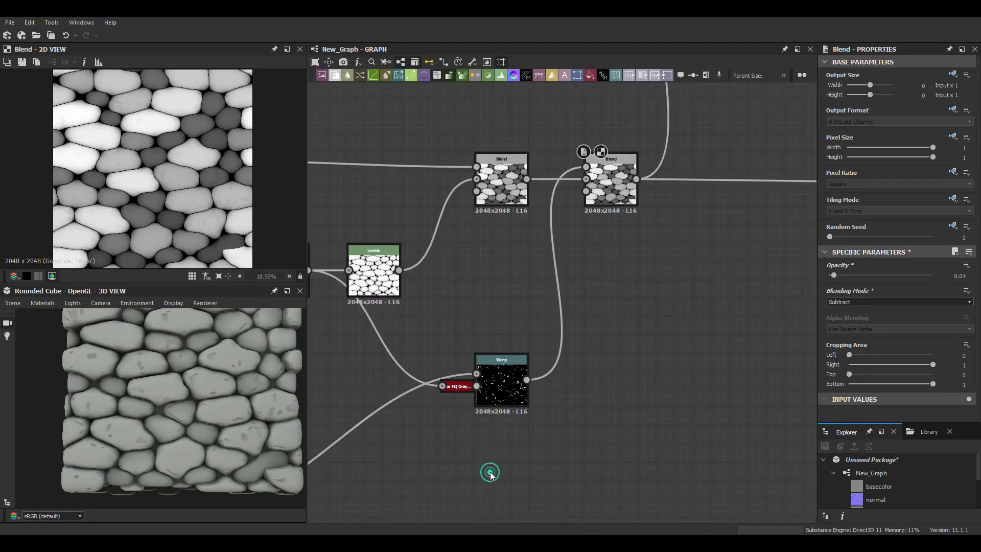
scroll(162, 402, "up", 5)
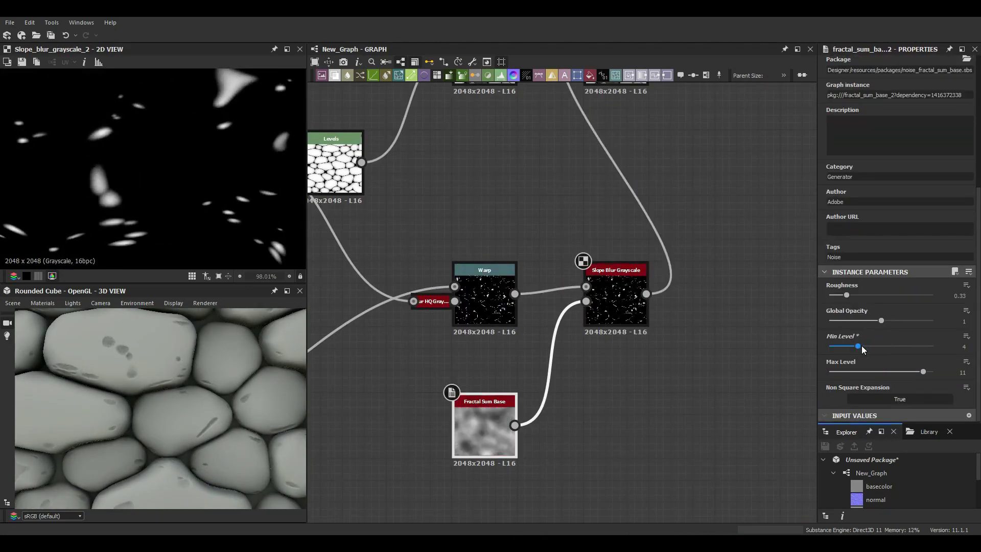
Step: Set the Tile Sampler's Edge Roundness to about 7.57, then inspect the upper Tile Sampler
scroll(210, 375, "down", 5)
scroll(174, 393, "up", 5)
scroll(192, 394, "down", 5)
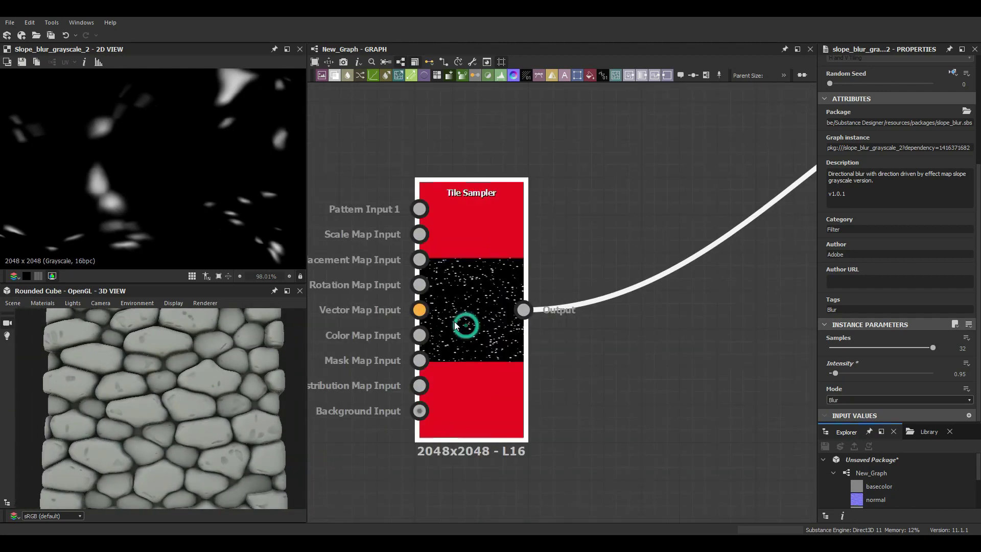
double_click(456, 325)
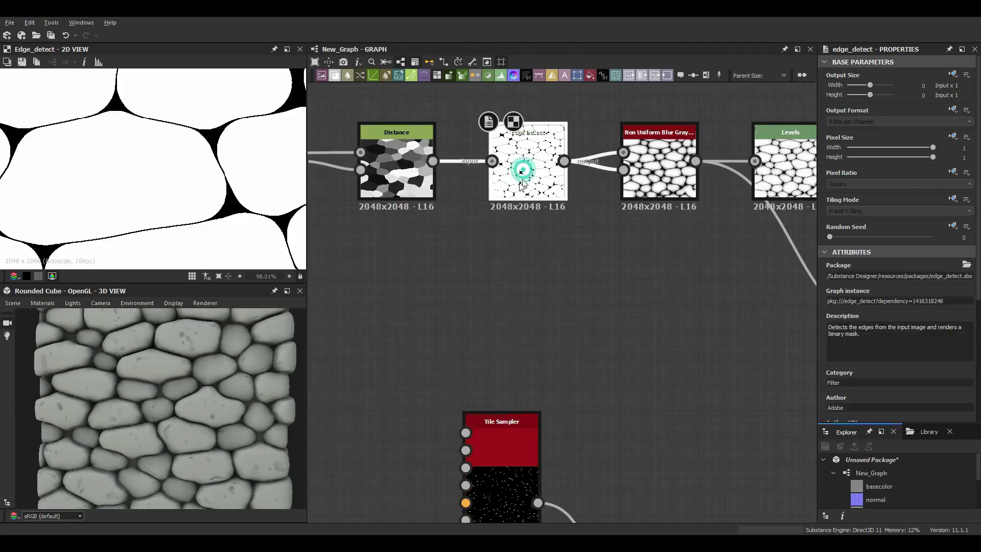
scroll(895, 307, "down", 5)
left_click_drag(888, 370, 879, 369)
left_click(462, 288)
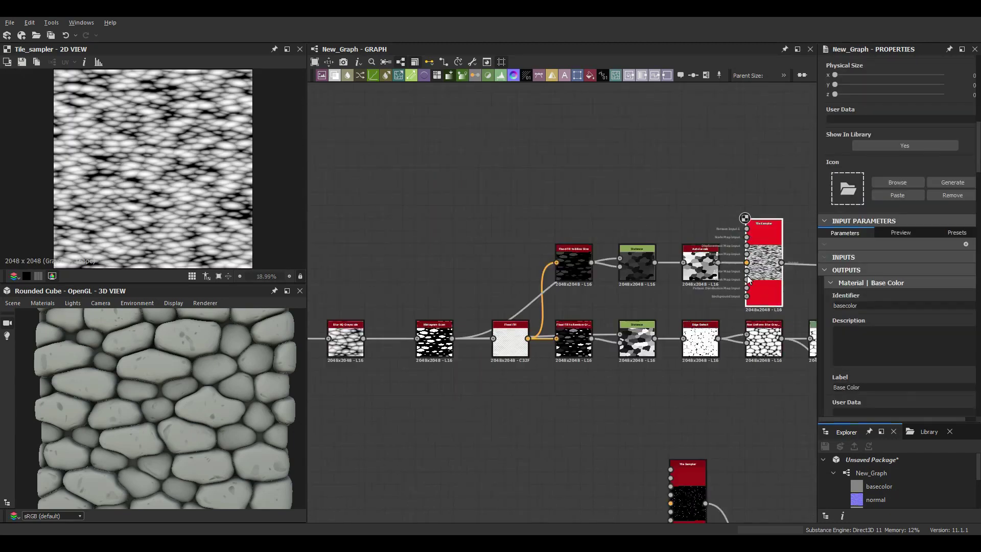
Step: Set warp strength to about 0.33 and raise the blur intensity
left_click_drag(876, 276, 853, 279)
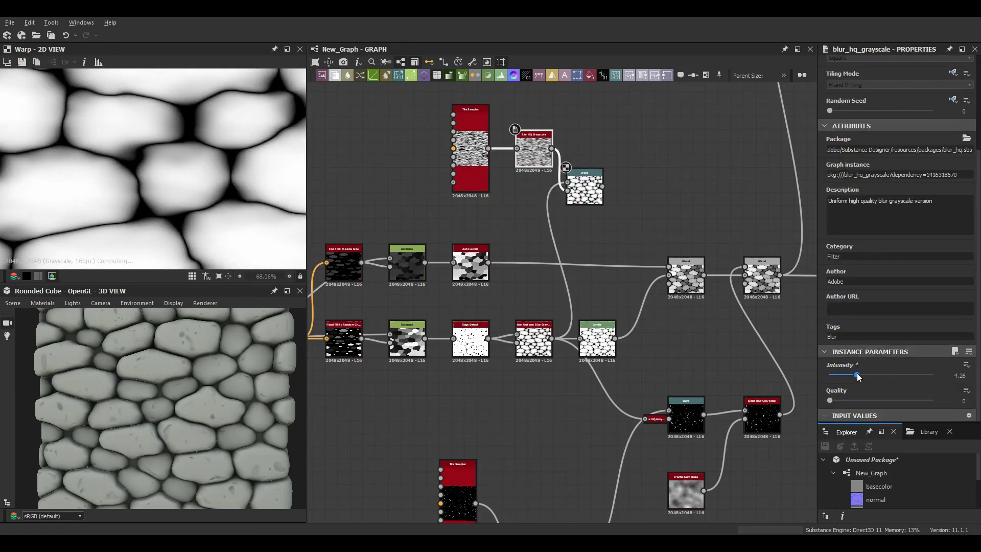
left_click_drag(858, 377, 895, 374)
scroll(203, 353, "up", 3)
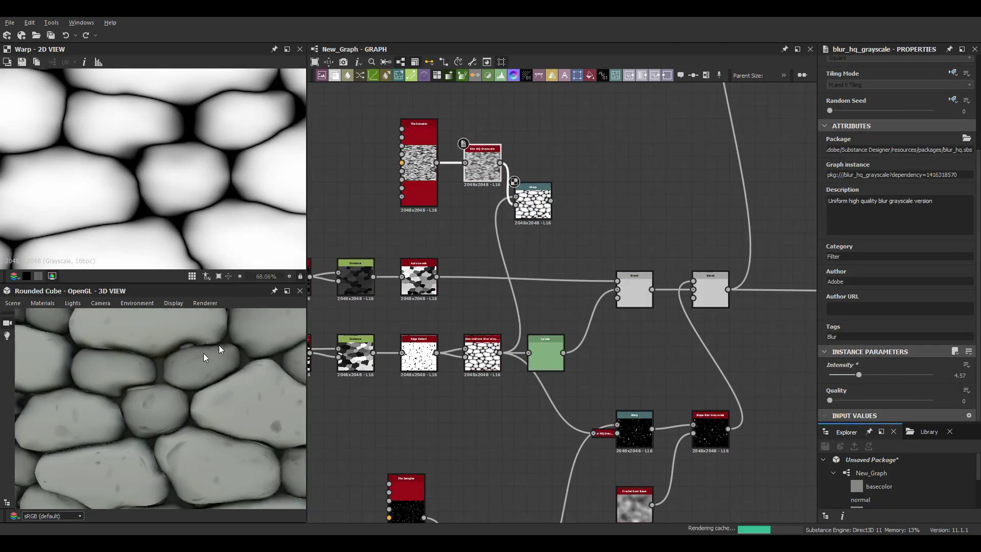
scroll(253, 420, "up", 2)
scroll(253, 422, "up", 2)
Step: Paste a Slope Blur Grayscale node, adjust the Tile Sampler size, and zero the Warp strength
left_click(533, 200)
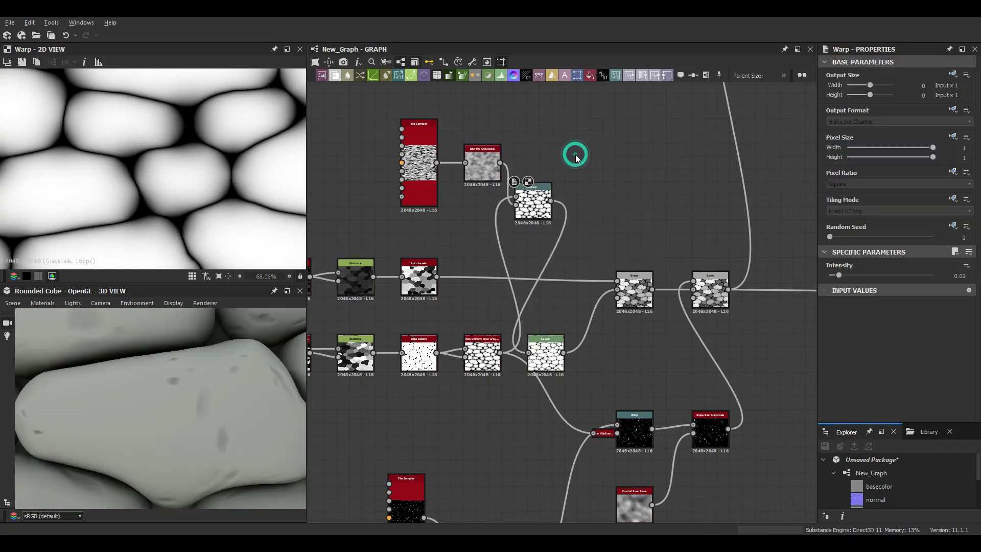
key("ctrl+v")
left_click(538, 199)
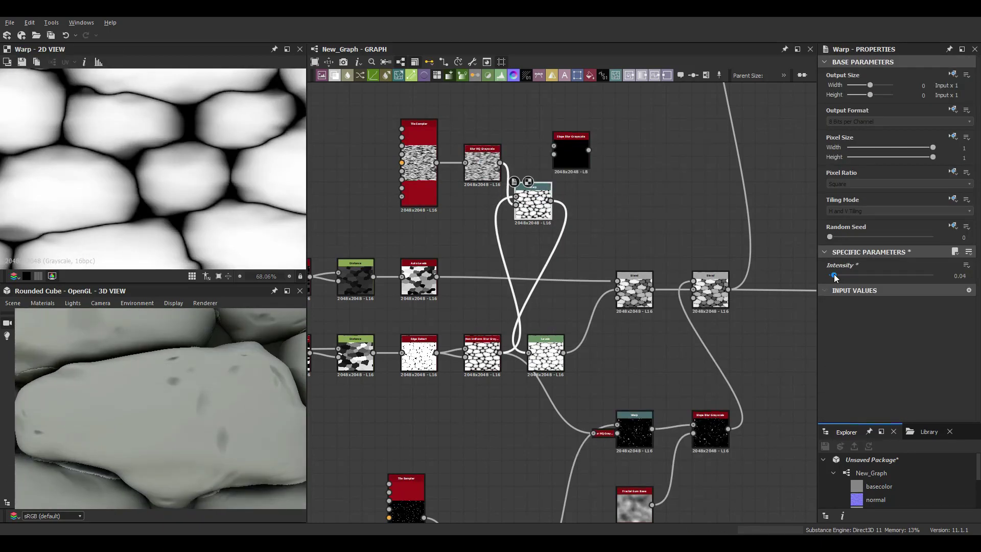
middle_click_drag(591, 245, 633, 281)
left_click(460, 204)
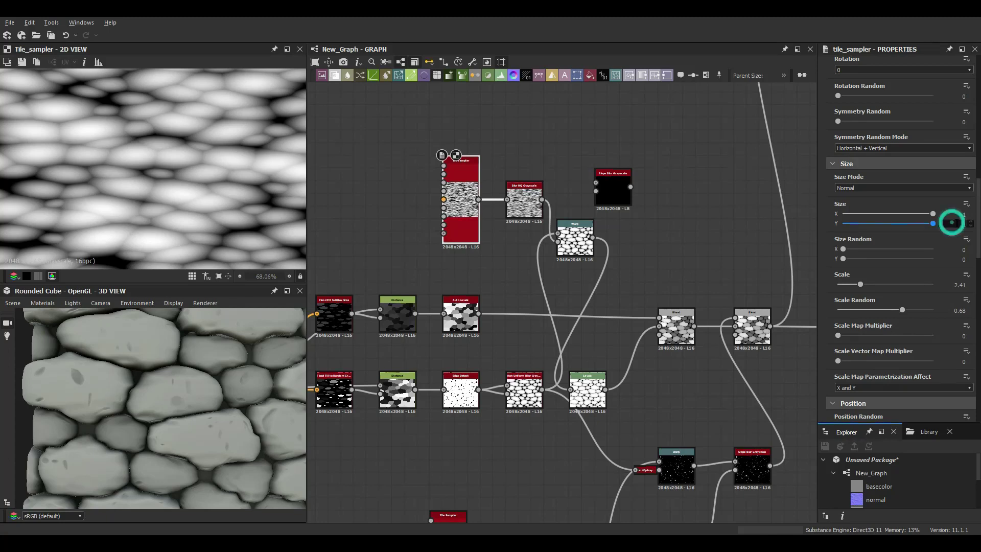
left_click(575, 241)
left_click_drag(869, 276, 837, 276)
Step: Wire the blurred tile pattern into a Blend set to Subtract at about 0.15 opacity
scroll(156, 372, "down", 5)
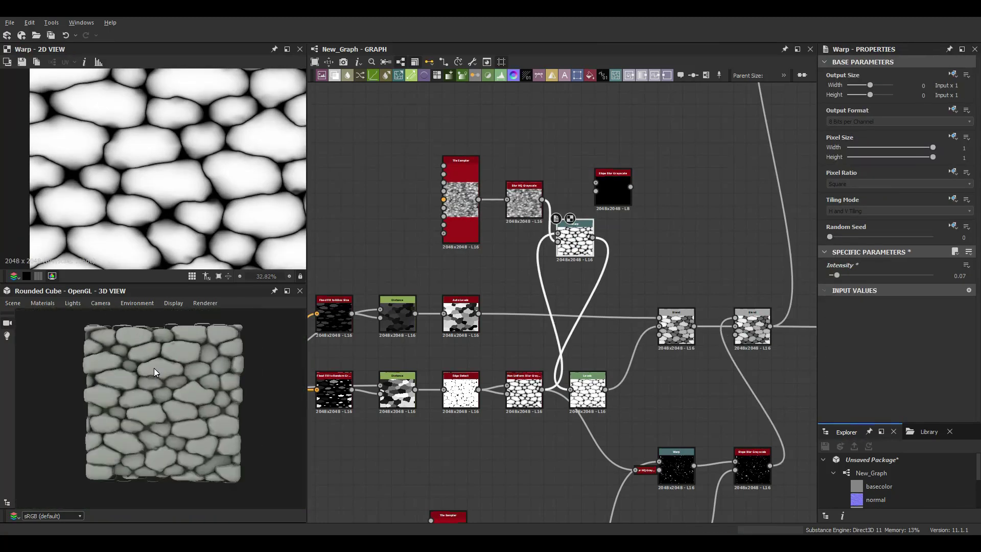
scroll(155, 372, "up", 5)
left_click_drag(360, 75, 576, 317)
left_click(900, 302)
left_click(867, 327)
left_click_drag(881, 276, 846, 276)
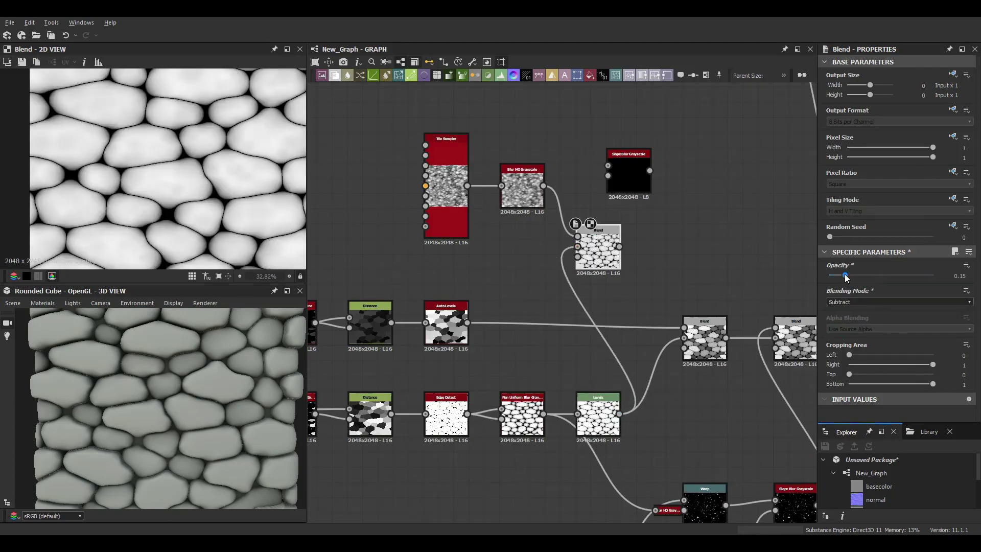
scroll(193, 383, "up", 3)
scroll(164, 405, "down", 3)
scroll(164, 406, "up", 4)
left_click(522, 187)
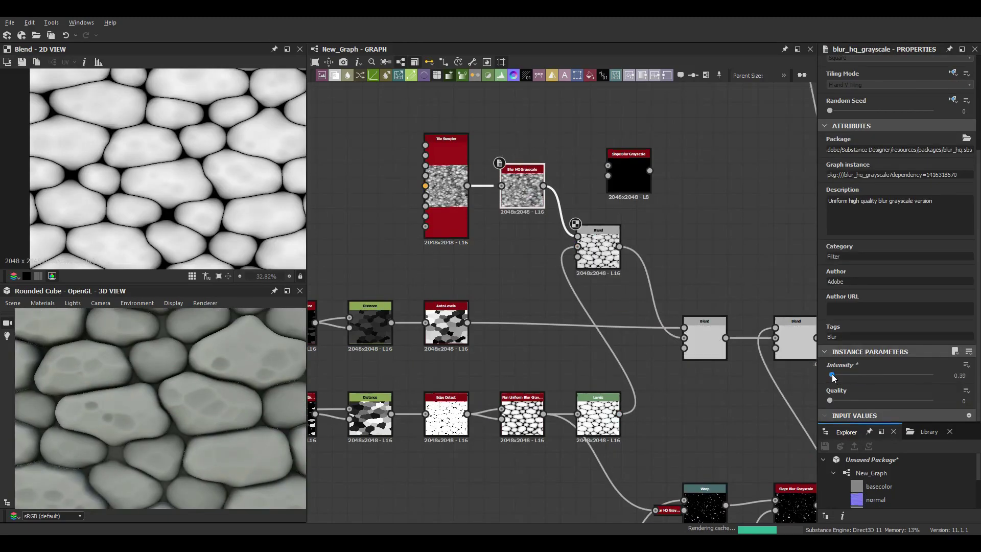
Step: Feed the Fractal Sum Base noise into the Slope Blur Grayscale's slope input
scroll(138, 381, "down", 3)
scroll(360, 272, "down", 3)
scroll(700, 333, "up", 2)
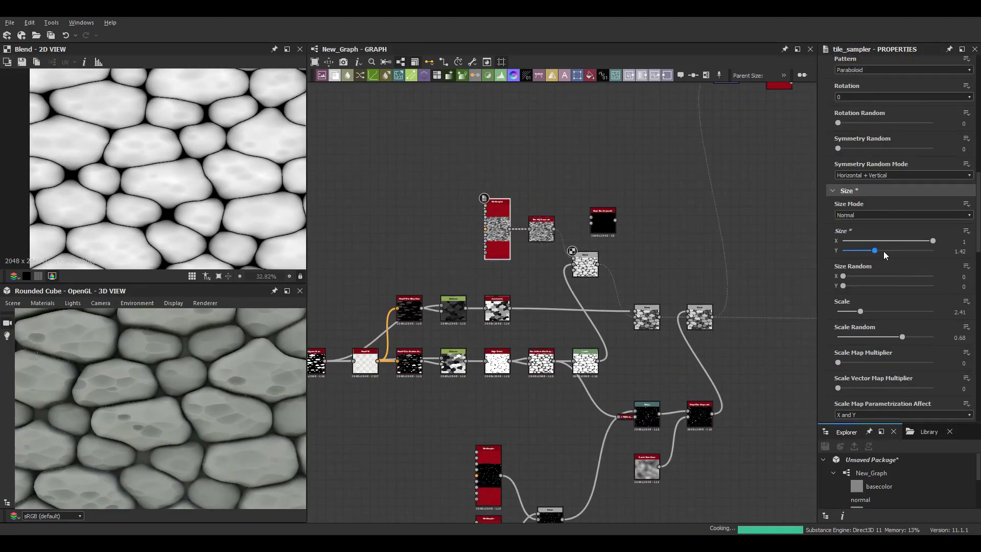
scroll(153, 409, "up", 3)
scroll(393, 295, "up", 5)
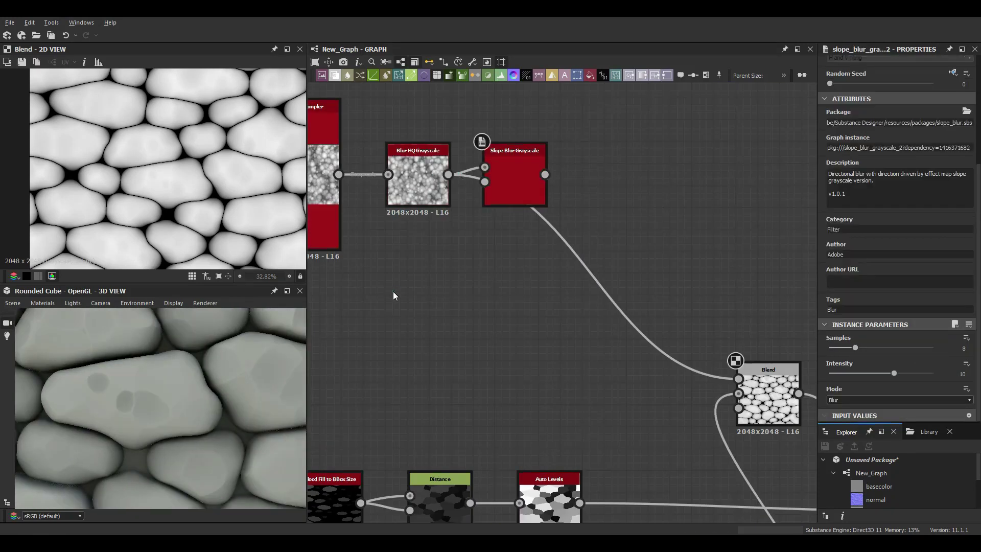
left_click_drag(838, 400, 849, 399)
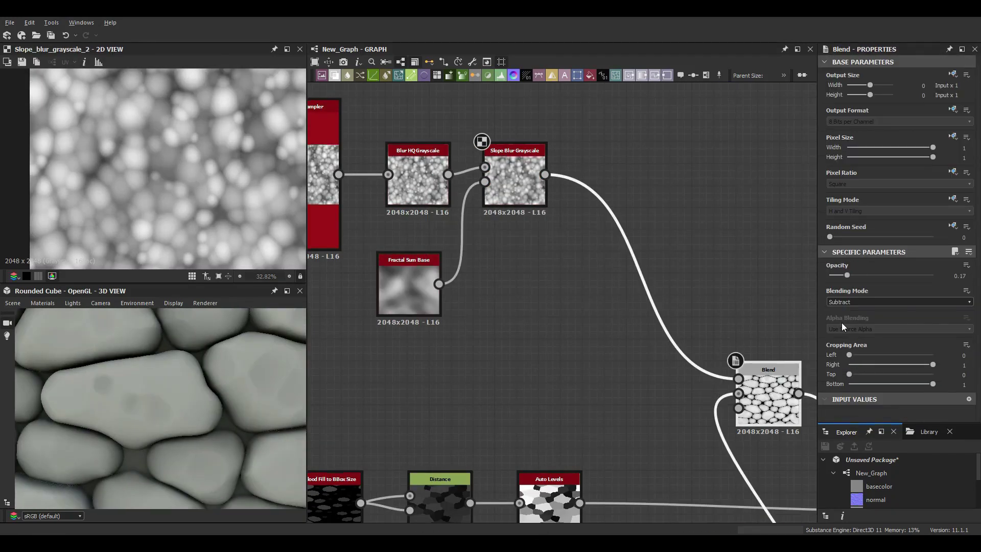
left_click(441, 270)
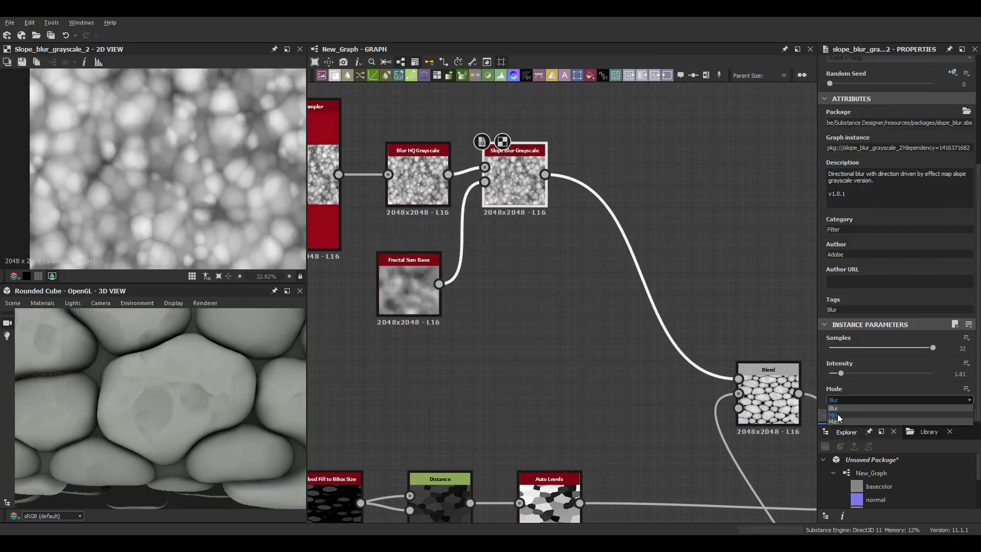
Step: Set the slope blur to Min mode with Intensity 6.78
left_click(838, 410)
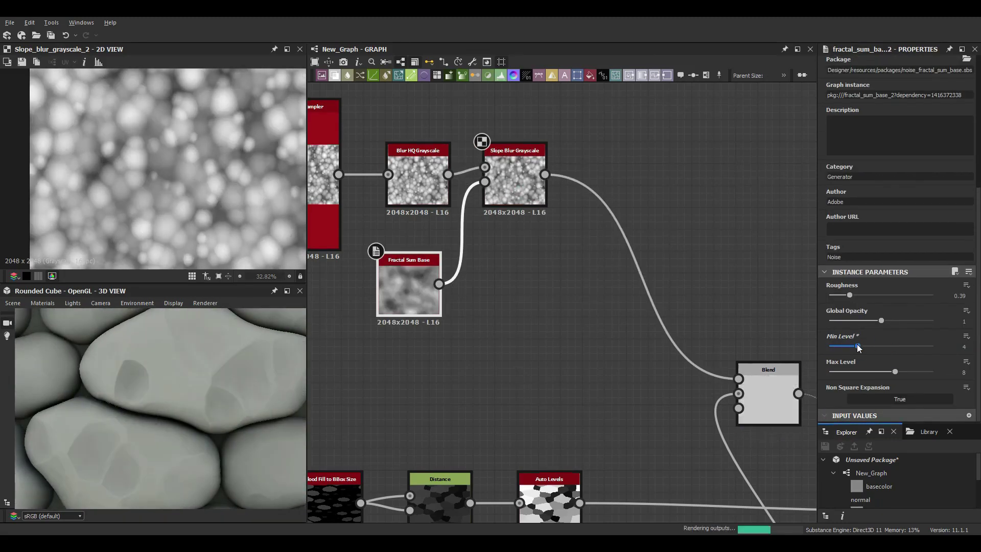
left_click_drag(853, 373, 873, 374)
left_click(900, 400)
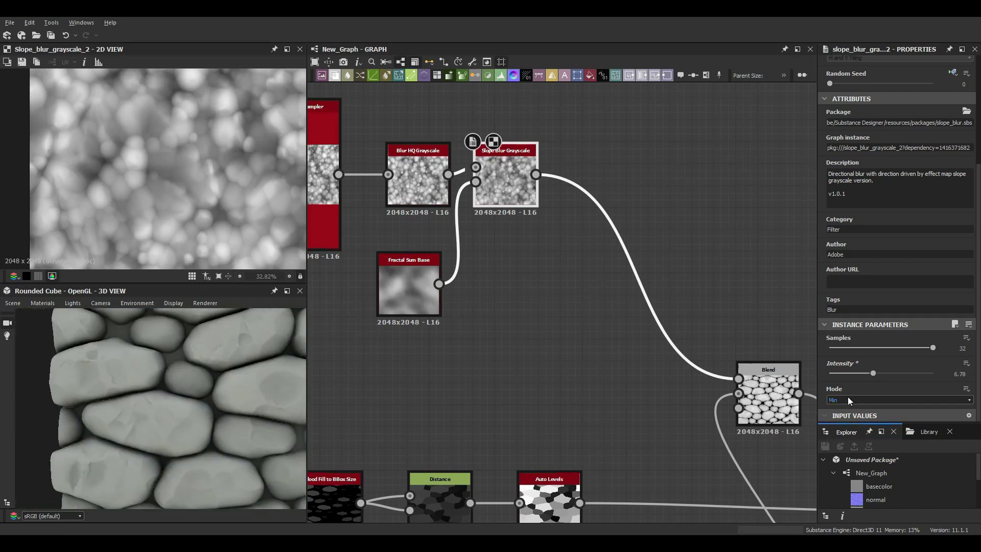
left_click(848, 421)
left_click(481, 326)
scroll(481, 326, "down", 3)
mouse_move(482, 326)
middle_mouse_down()
mouse_move(529, 219)
mouse_move(553, 259)
middle_mouse_up()
left_click(659, 348)
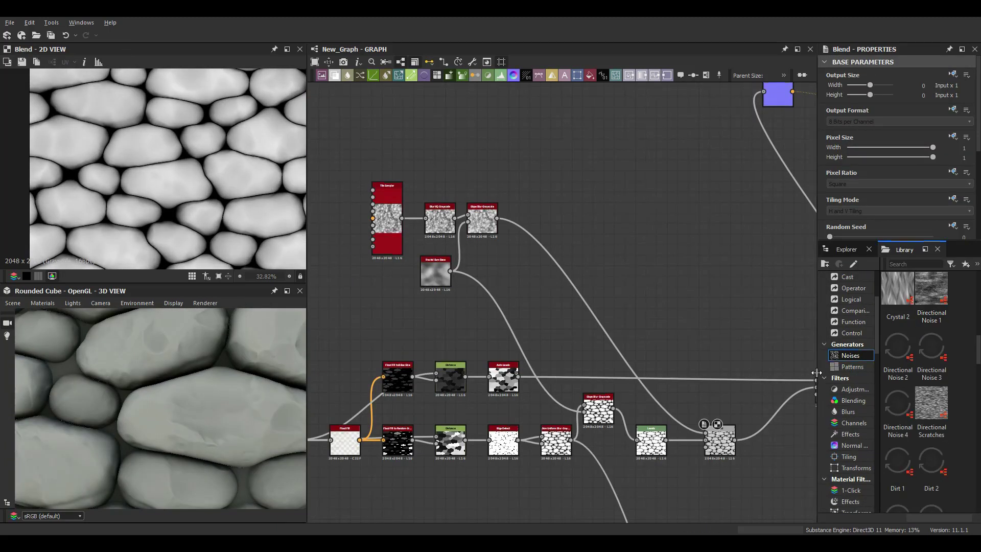
Step: Drag Grunge Map 004, 005, 006 and 007 from the Library into the graph
left_click_drag(817, 372, 638, 373)
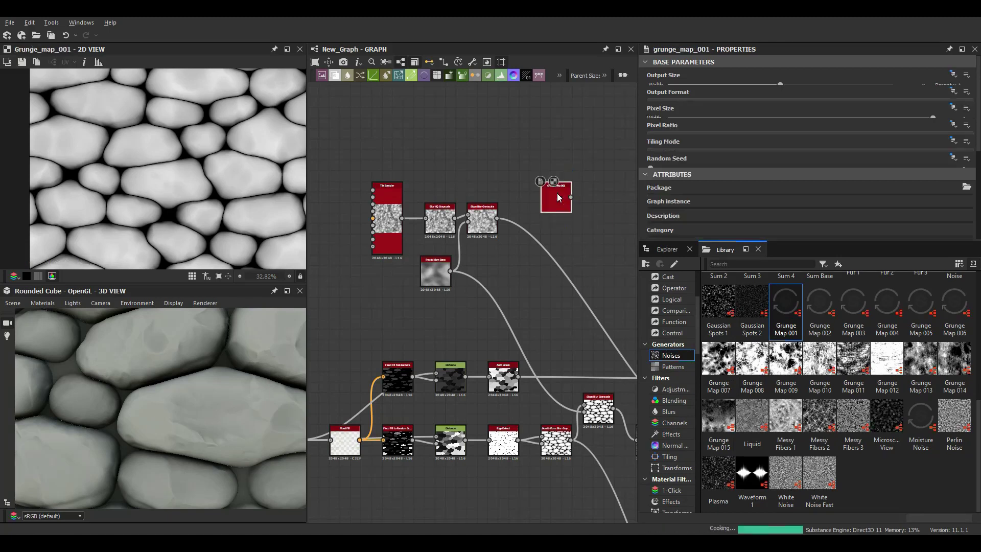
left_click_drag(887, 307, 567, 138)
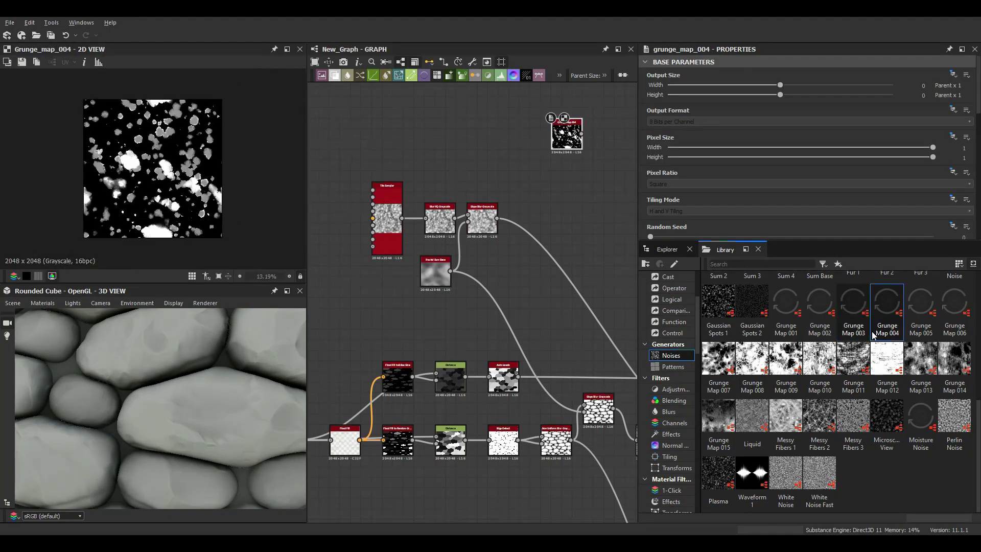
left_click_drag(921, 307, 577, 190)
left_click_drag(955, 307, 580, 234)
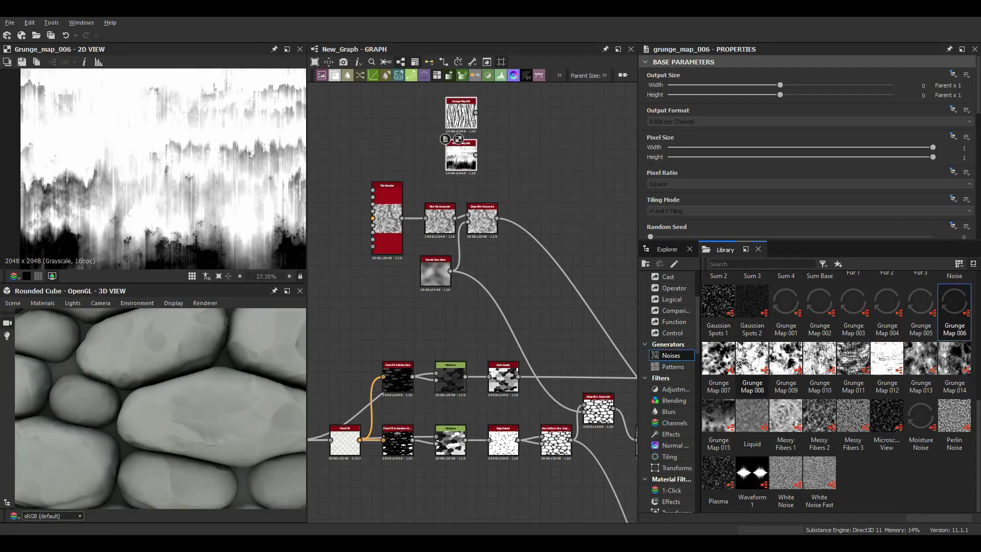
left_click_drag(720, 357, 516, 163)
left_click_drag(638, 382, 838, 382)
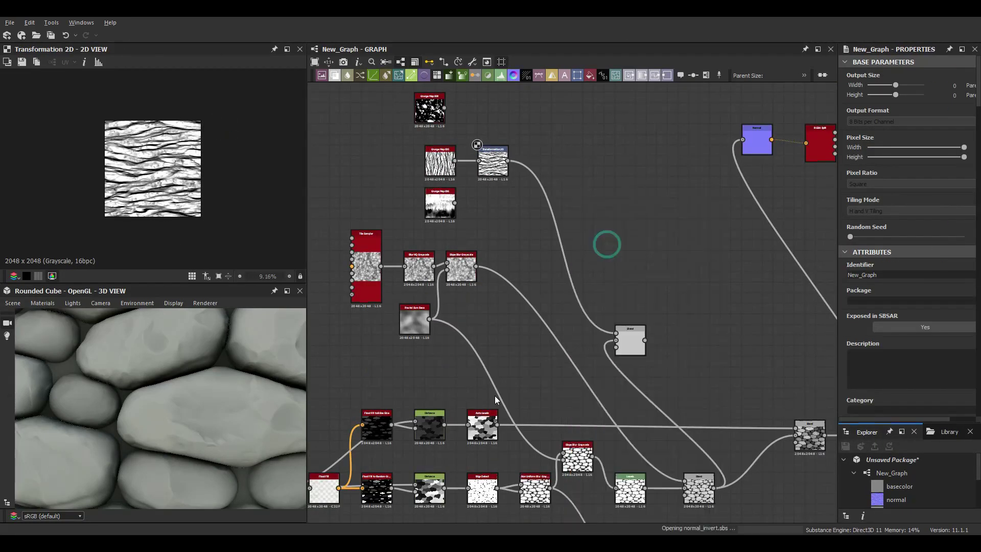
Step: Place a new Blend between the two existing Blends and link it into the height chain
left_click(632, 341)
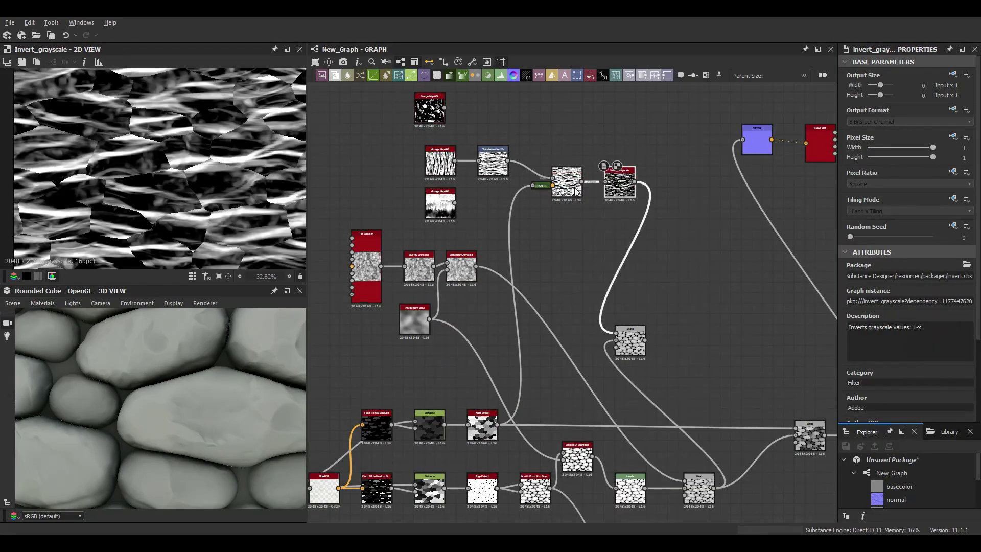
middle_click_drag(632, 341, 501, 257)
left_click_drag(502, 257, 634, 407)
left_click(315, 117)
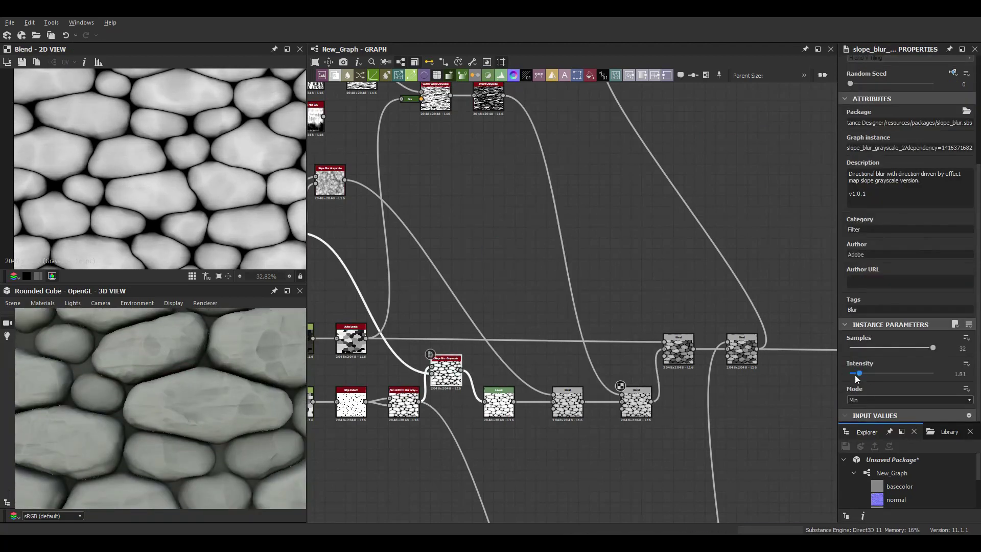
Step: Duplicate the Tile Sampler node for another detail layer
middle_click_drag(315, 118, 387, 233)
scroll(376, 148, "up", 3)
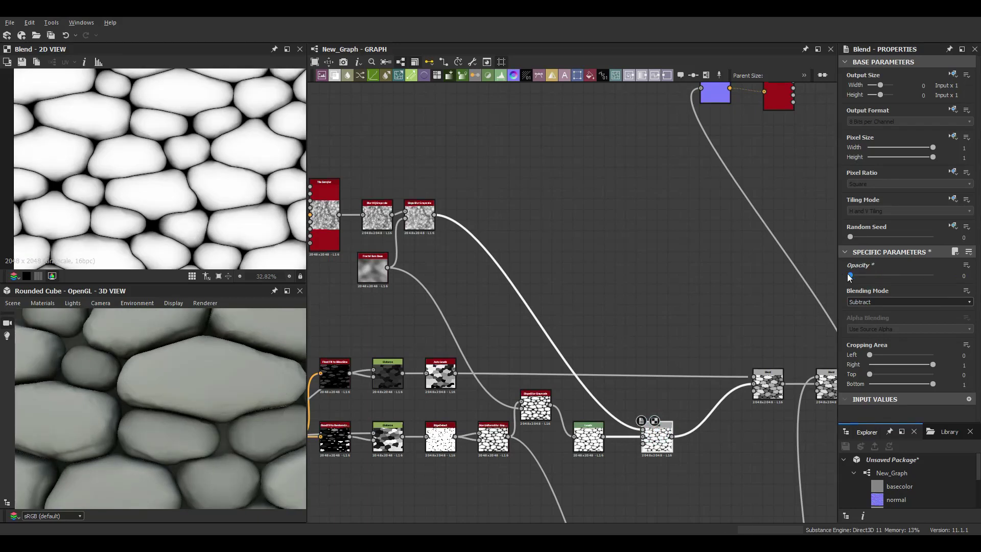
scroll(154, 400, "down", 3)
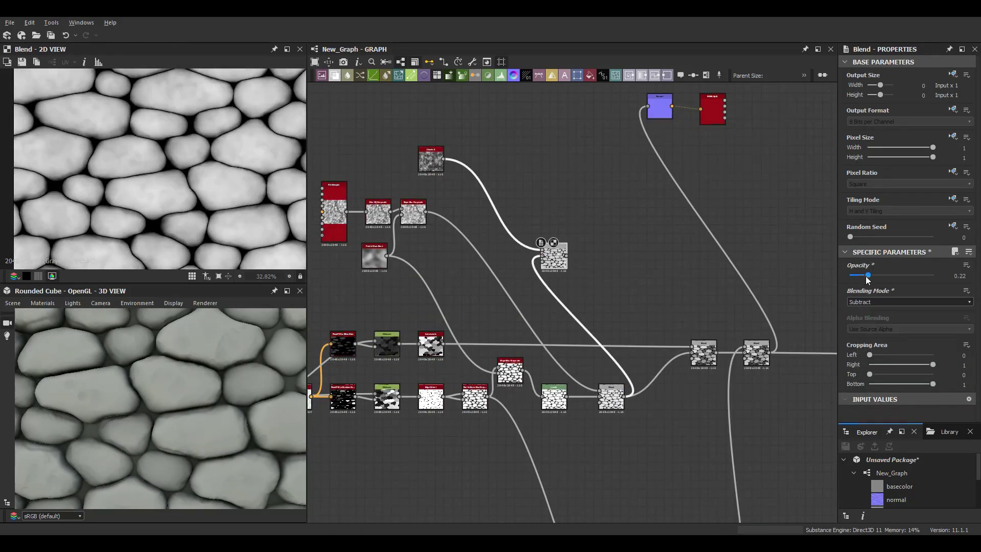
key("ctrl+v")
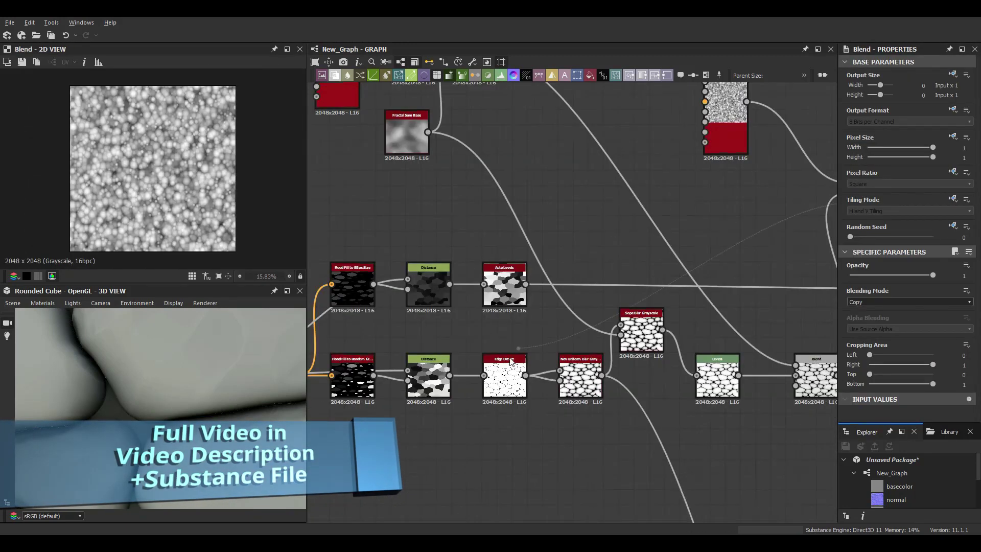
Step: Switch the new Blend to Subtract mode and lower its opacity to about 0.09
left_click(864, 338)
left_click_drag(933, 275, 859, 276)
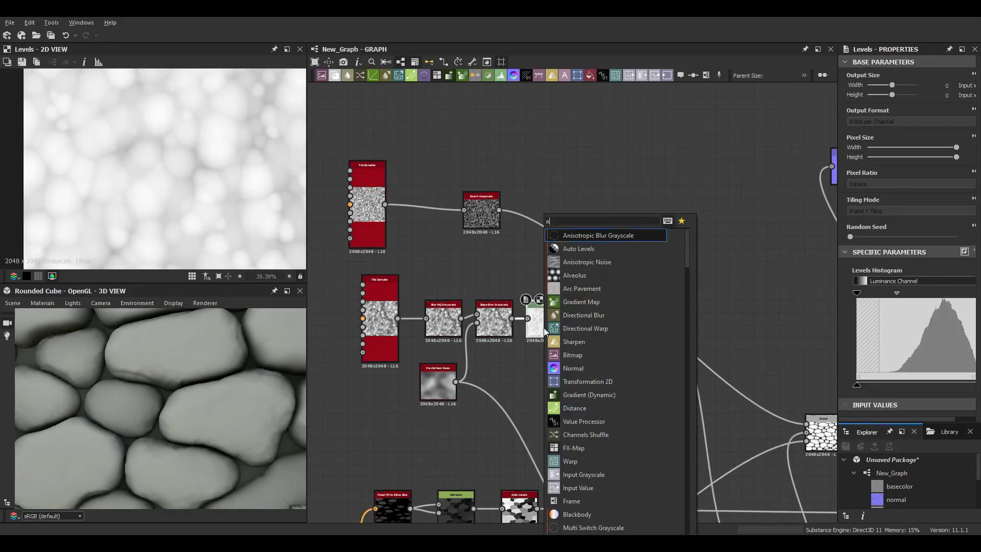
Step: Drop the lower subtract Blend's opacity to 0.06 and undo the last intensity change
double_click(703, 423)
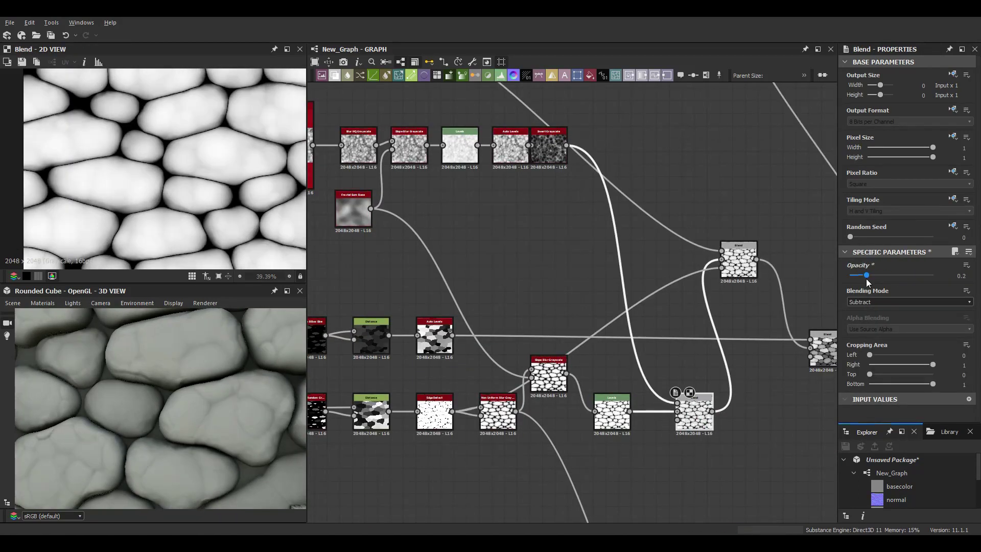
left_click_drag(863, 275, 857, 276)
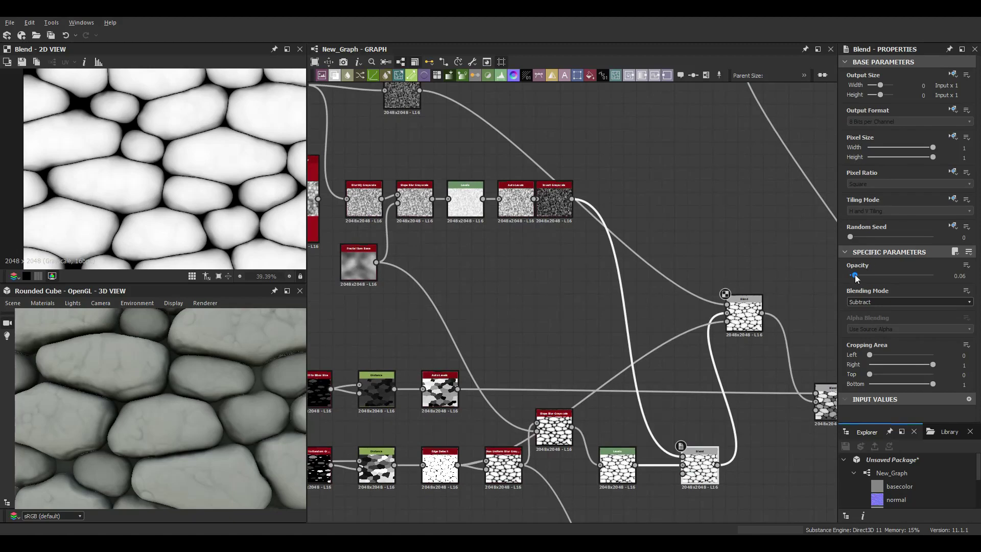
key("ctrl+z")
scroll(257, 386, "down", 3)
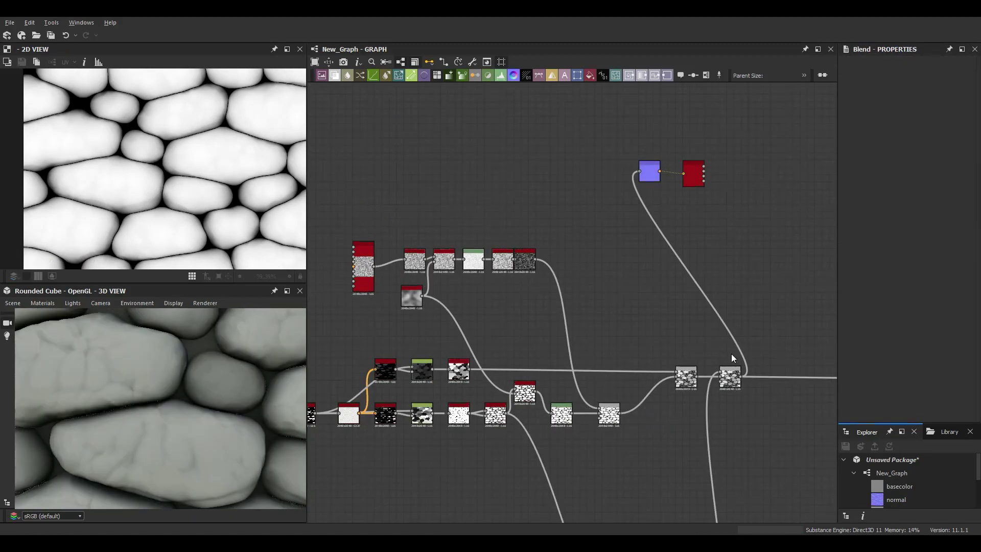
scroll(513, 304, "up", 3)
Step: Add Flood Fill and Flood Fill to Gradient nodes, feeding Flood Fill into the gradient node
key("space")
type("flood fill")
left_click(611, 279)
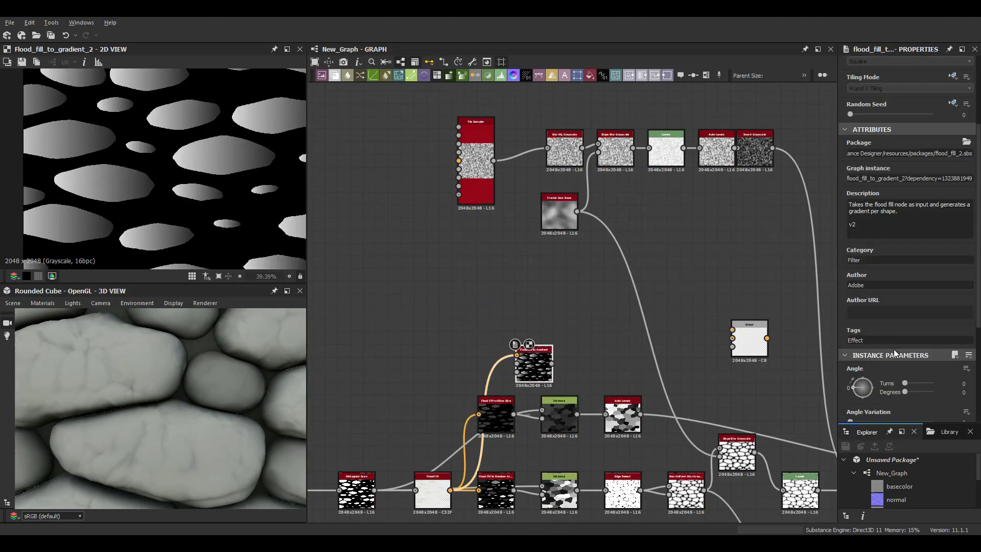
left_click(557, 355)
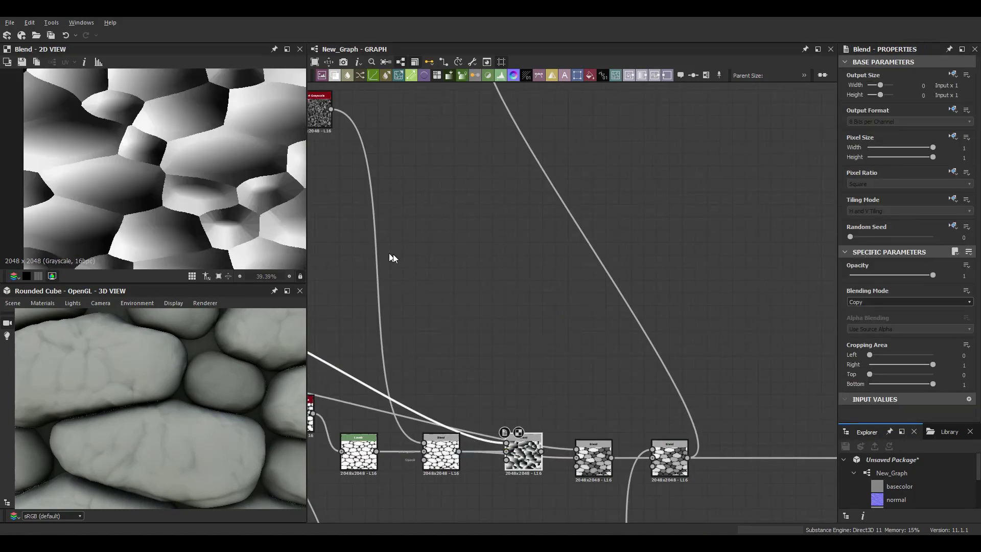
scroll(575, 388, "up", 2)
left_click(676, 404)
key("ctrl+v")
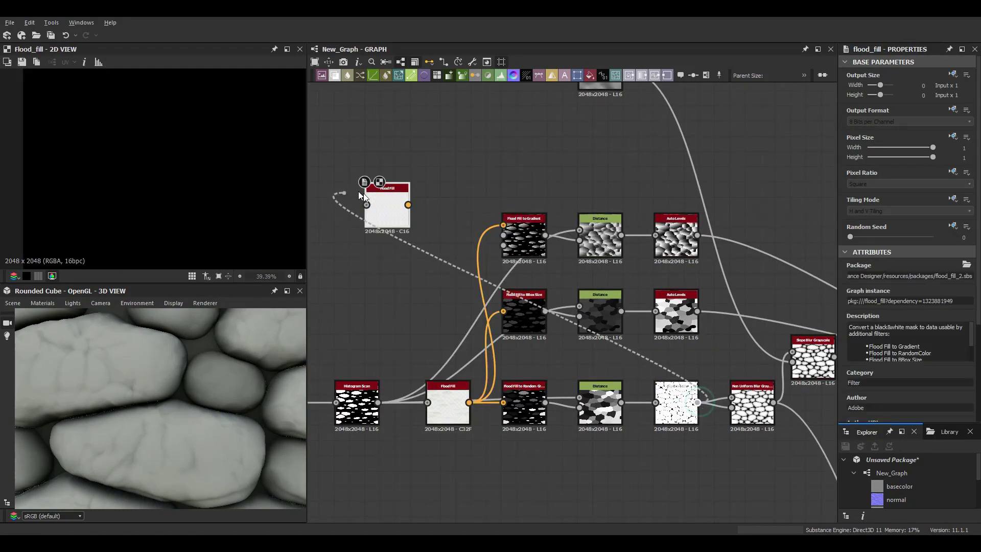
left_click_drag(503, 225, 452, 239)
Step: Check the Multiply Blend result and add an Auto Levels node after it
double_click(676, 311)
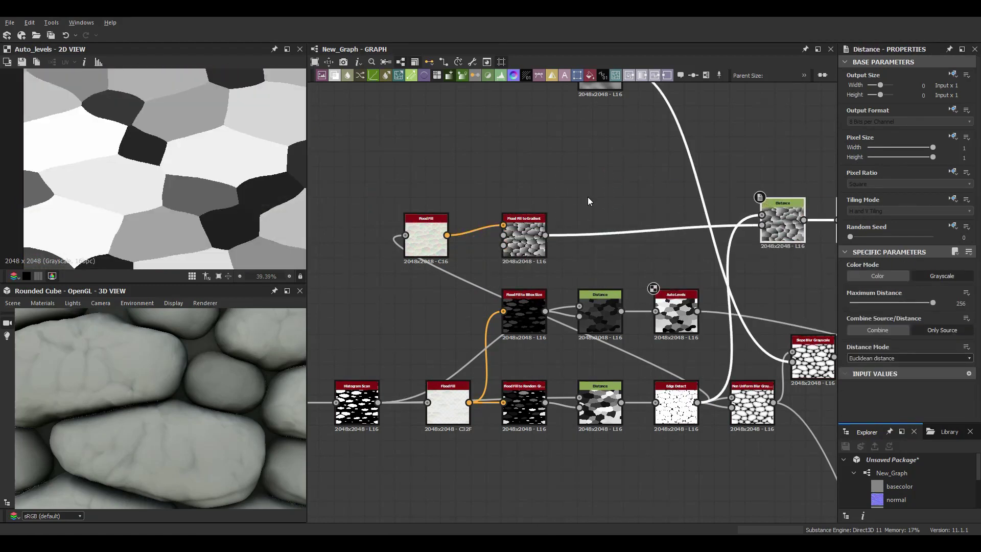
scroll(519, 234, "down", 3)
double_click(640, 334)
left_click(216, 373)
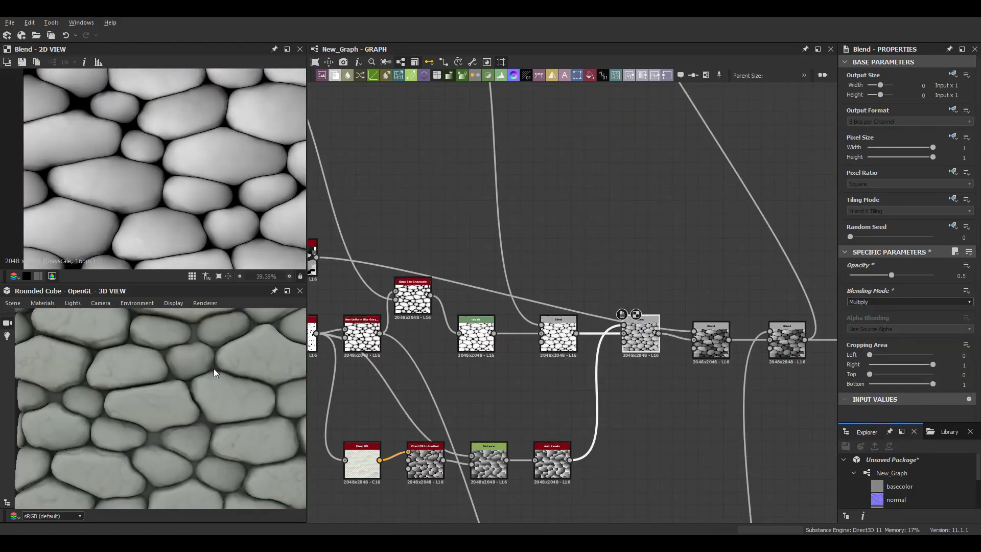
left_click_drag(216, 374, 168, 398)
key("space")
type("auto levels")
key("Return")
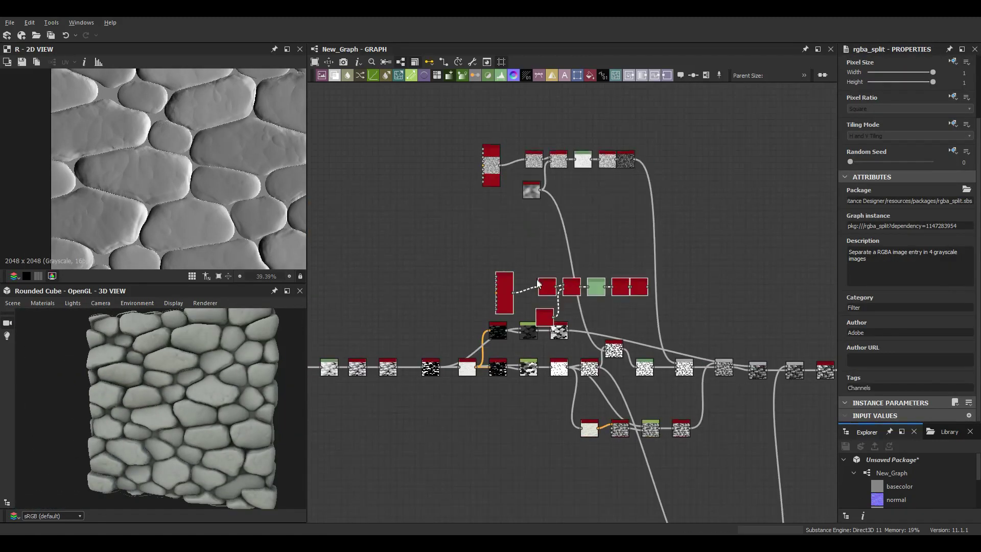
Step: Preview the Slope Blur node's output in the stone height chain
double_click(520, 268)
scroll(872, 309, "down", 5)
scroll(871, 392, "down", 5)
scroll(871, 392, "up", 8)
scroll(494, 274, "up", 3)
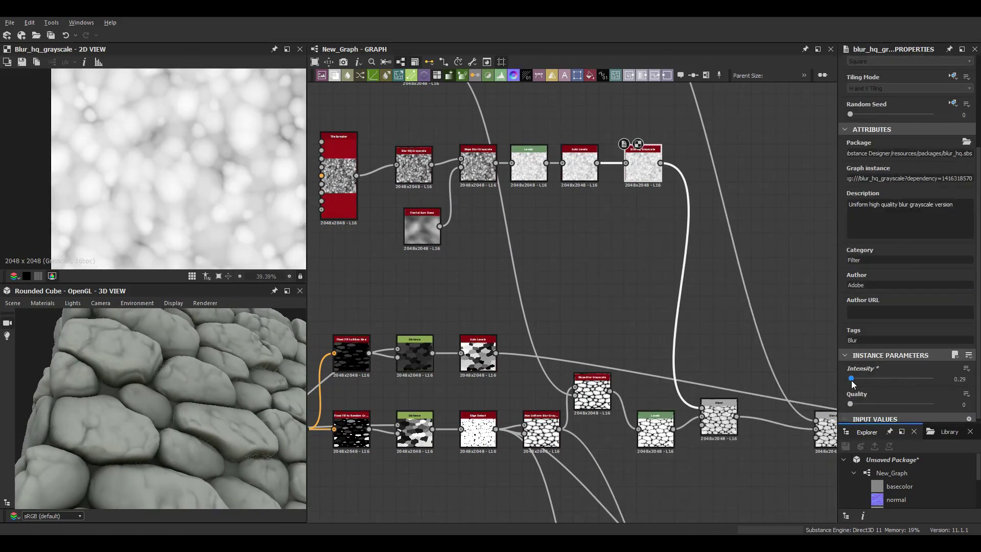
Step: Set the multiply Blend opacity near 0.7 and reseed the Tile Sampler layout
left_click_drag(867, 275, 907, 275)
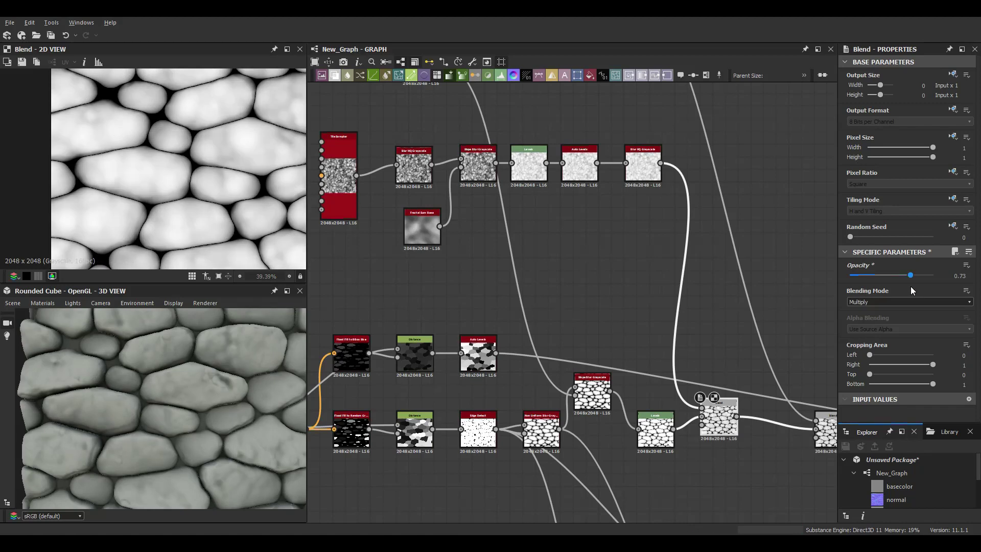
left_click_drag(868, 237, 881, 241)
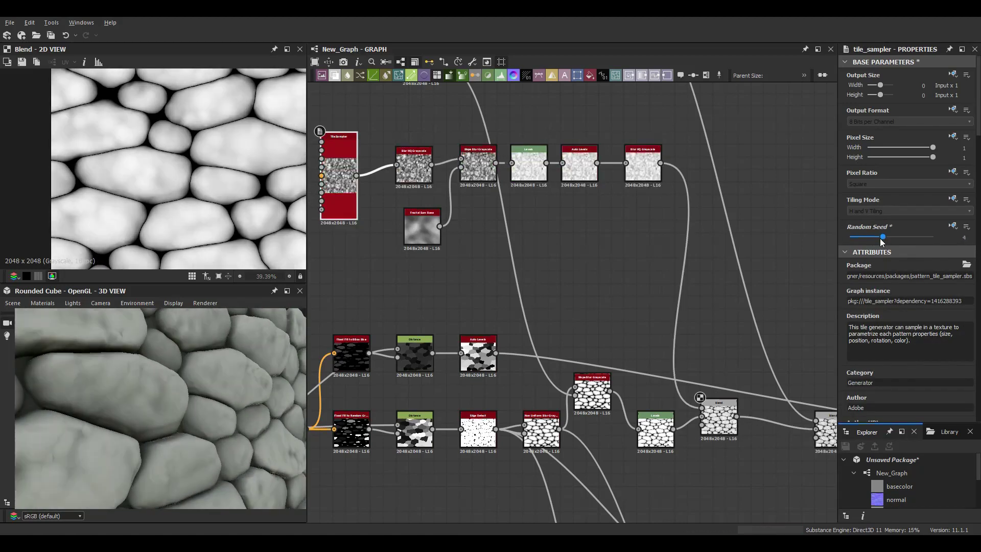
middle_click_drag(562, 255, 652, 272)
double_click(428, 194)
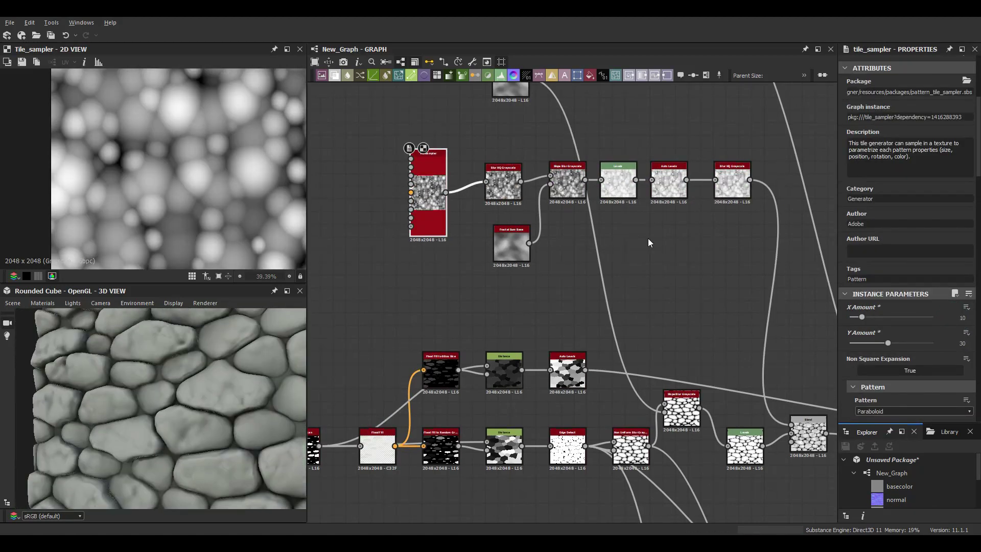
Step: Raise the Slope Blur Grayscale intensity to sharpen the stone edges
left_click_drag(901, 237, 850, 237)
scroll(317, 332, "down", 1)
scroll(201, 373, "up", 3)
double_click(525, 207)
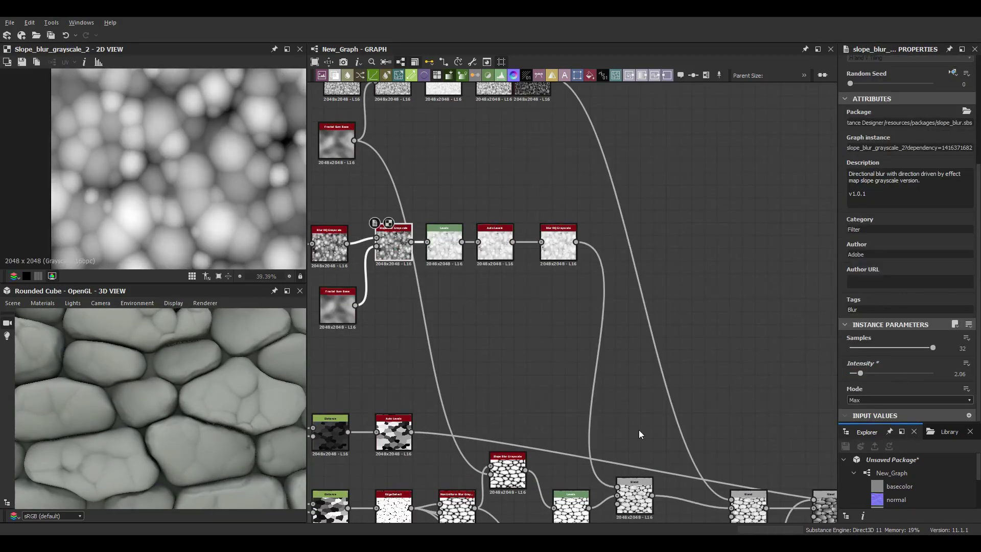
left_click_drag(860, 373, 868, 373)
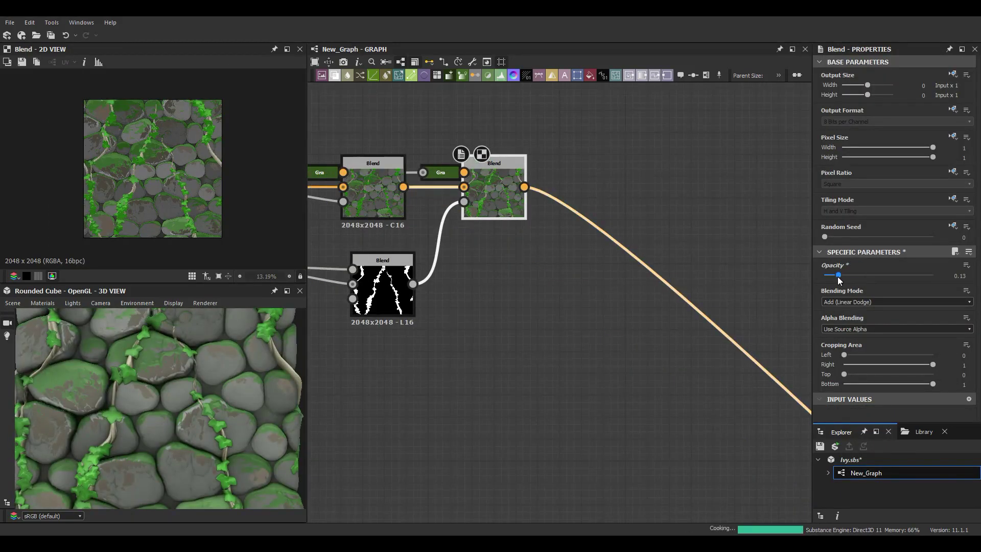
Step: Lower the vine Add blend opacity to about 0.12
left_click_drag(839, 276, 837, 276)
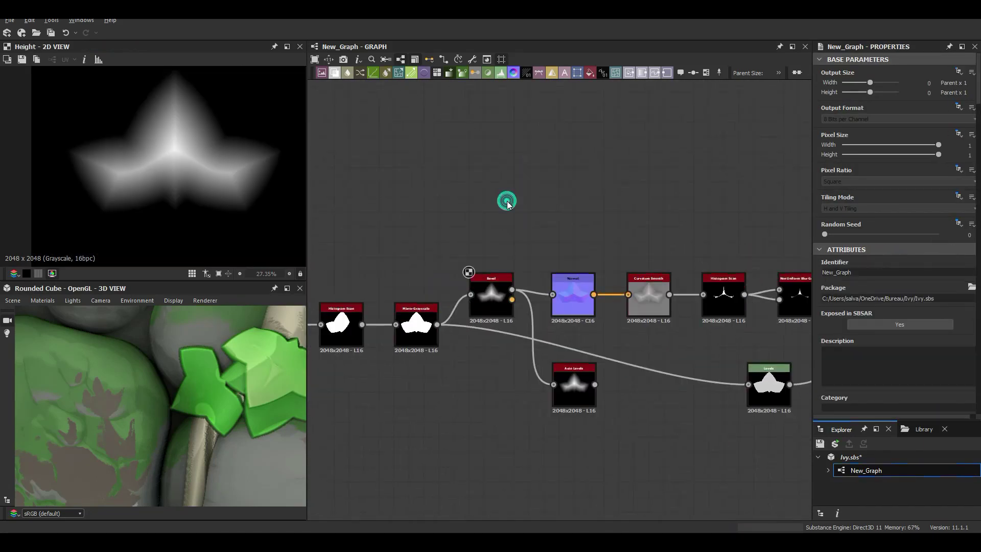
Step: Link the mirrored leaf shape to Highpass Grayscale, set Bevel distance -0.02, and add a Shape node
left_click_drag(437, 324, 458, 247)
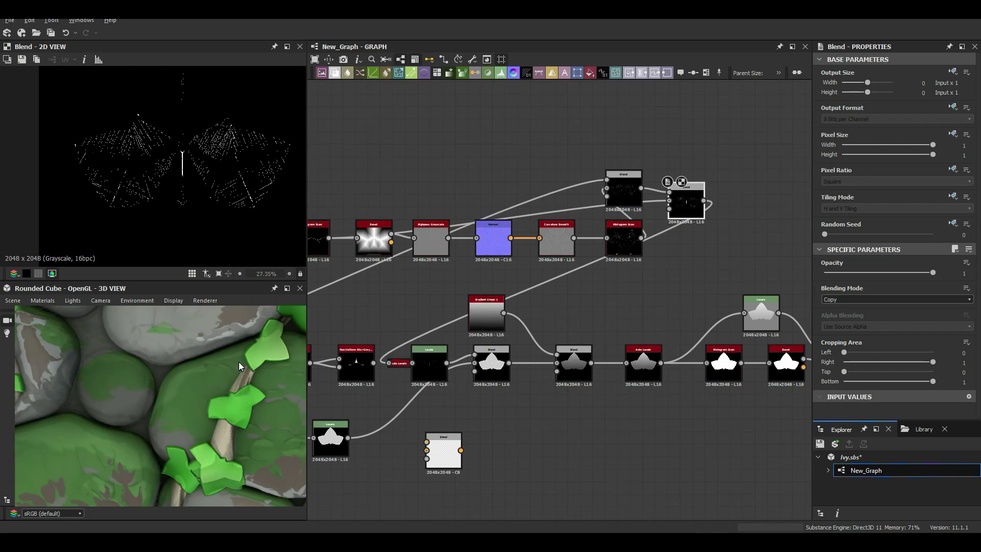
left_click_drag(906, 314, 880, 316)
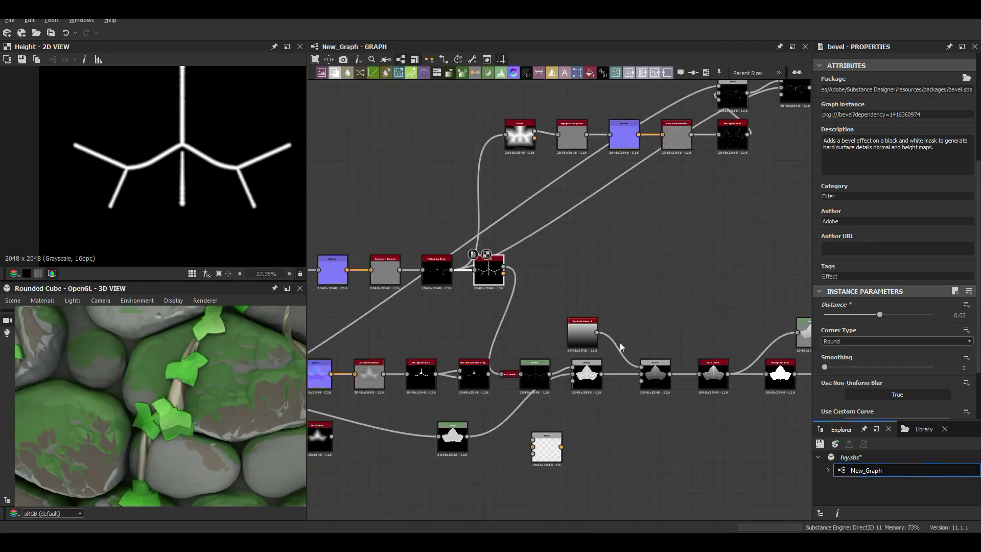
key("space")
type("shape")
key("Return")
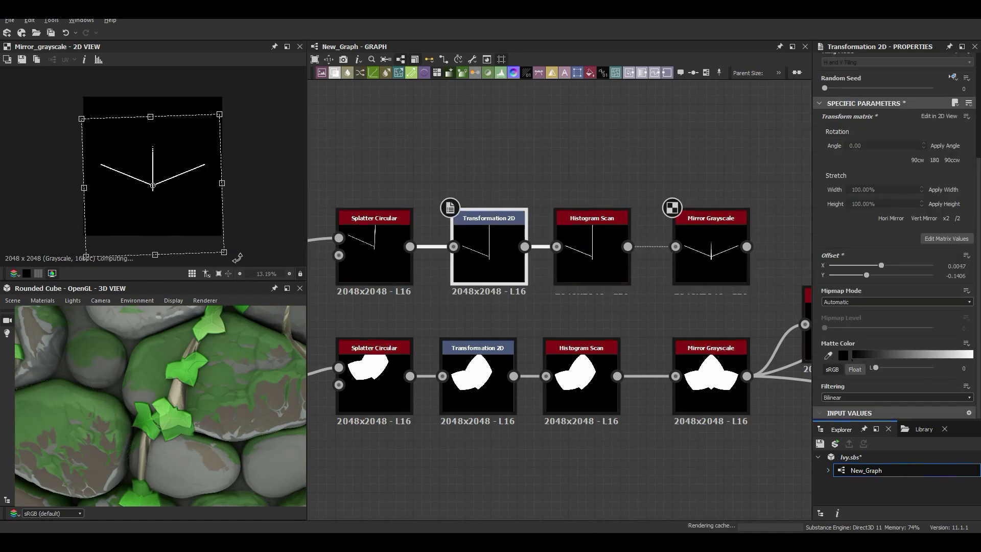
Step: Navigate through the leaf graph and inspect a node's context options
middle_click_drag(806, 209, 555, 193)
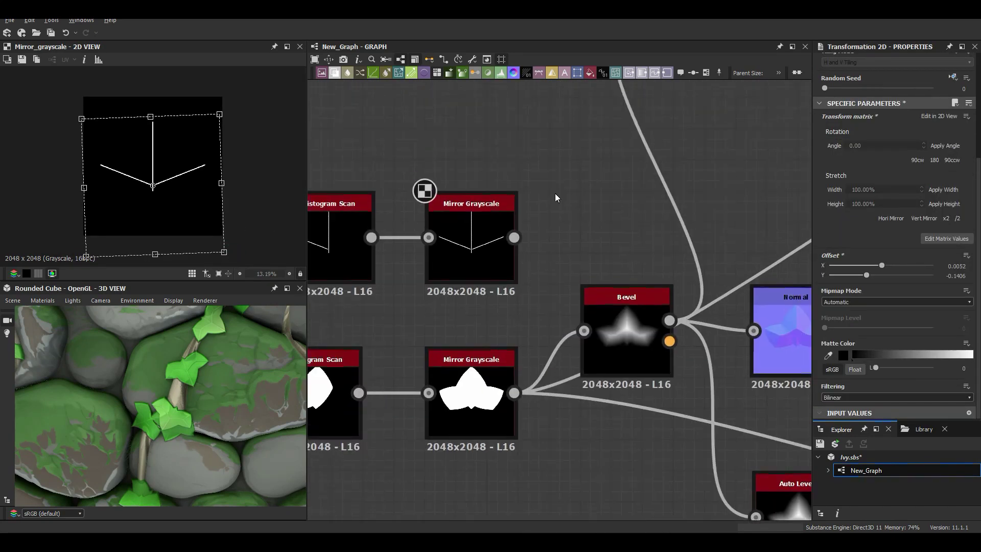
scroll(555, 193, "down", 3)
scroll(180, 390, "up", 2)
scroll(180, 390, "up", 2)
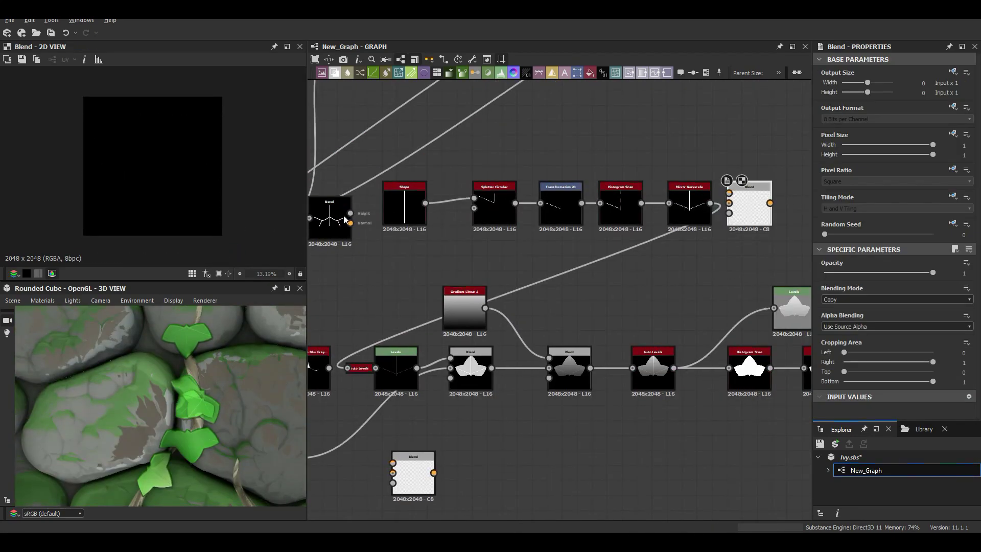
scroll(525, 300, "down", 3)
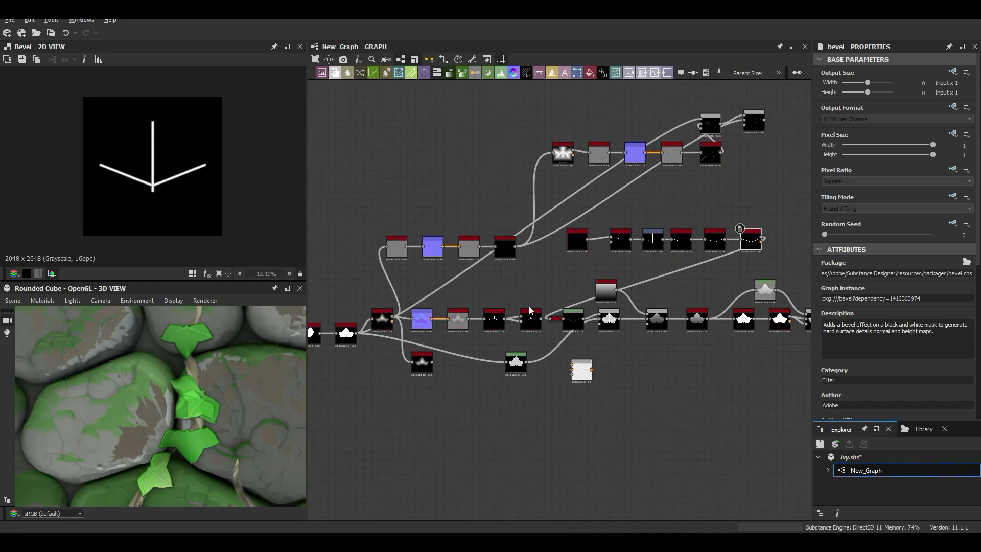
scroll(501, 315, "down", 3)
right_click(606, 304)
key("Escape")
scroll(422, 321, "down", 2)
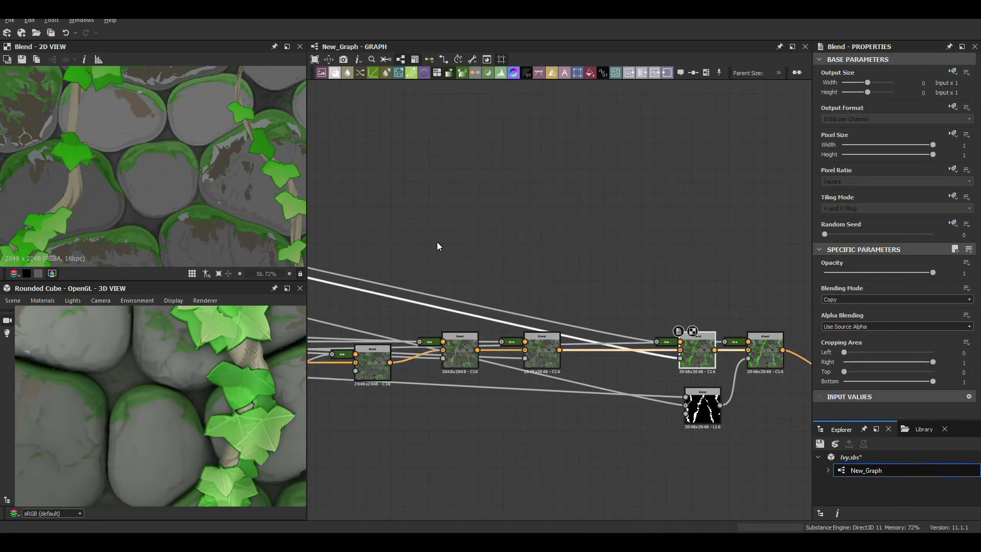
Step: Add a Gradient Linear 1 node feeding a new Warp node
left_click(769, 353)
scroll(547, 348, "down", 5)
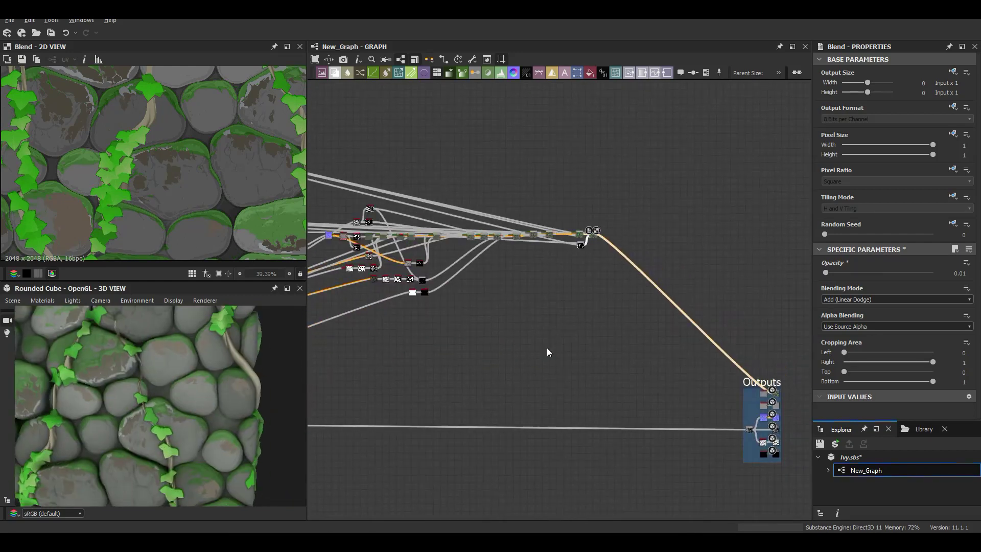
left_click(547, 348)
key("space")
type("gr")
left_click(589, 291)
scroll(449, 447, "up", 5)
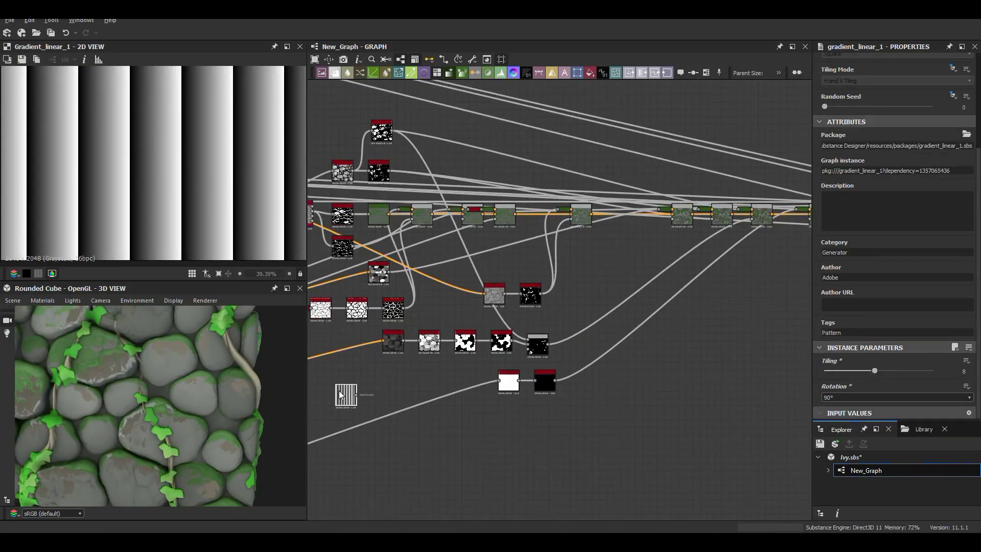
left_click_drag(416, 167, 508, 204)
type("warp")
key("Return")
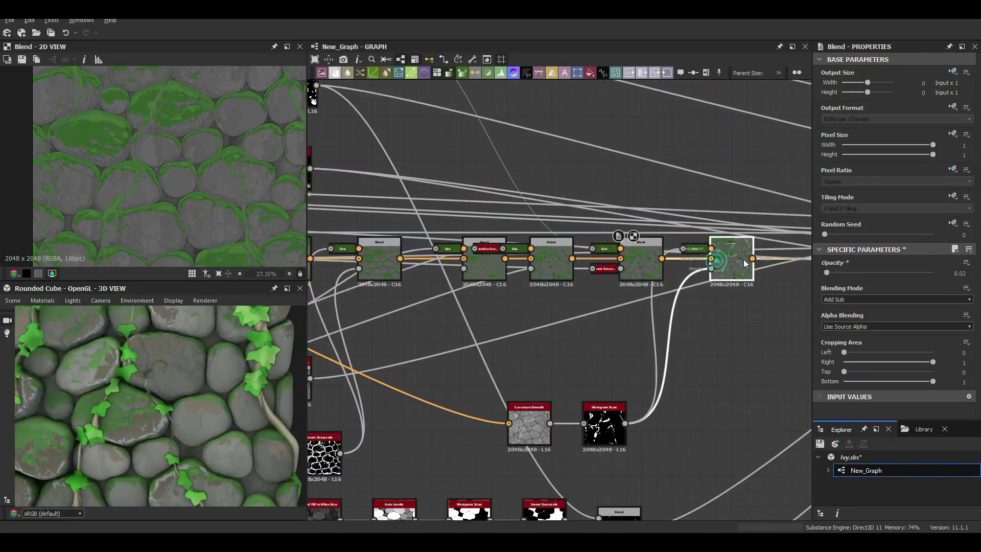
Step: Review the Histogram Scan, Blend and top Tile Sampler nodes' settings
scroll(482, 182, "up", 3)
left_click(550, 264)
scroll(597, 293, "up", 3)
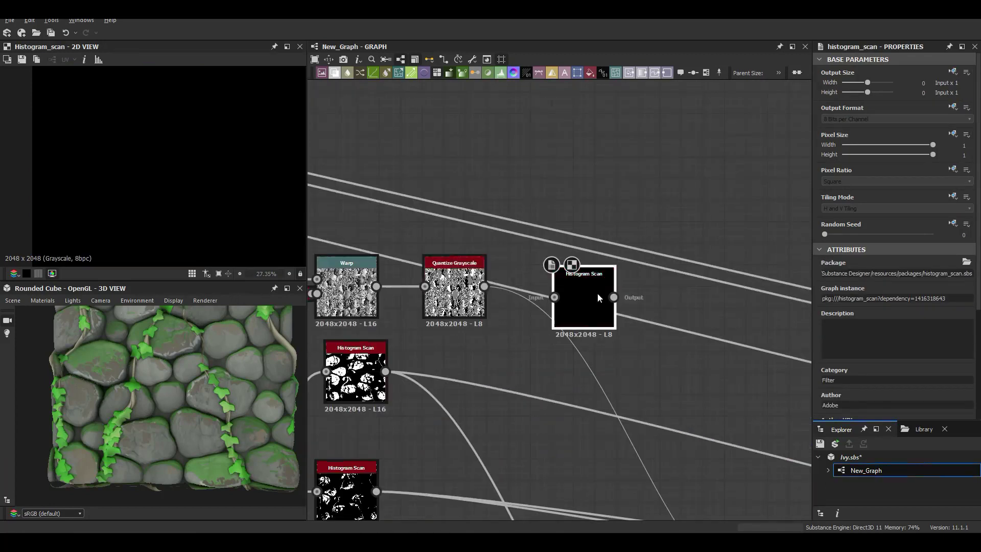
left_click(657, 332)
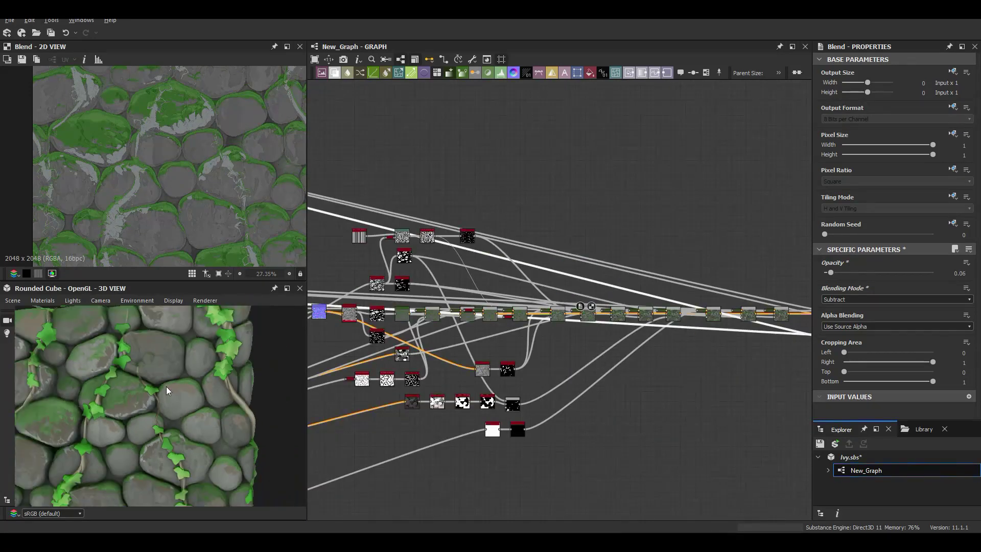
left_click(504, 222)
scroll(528, 125, "down", 2)
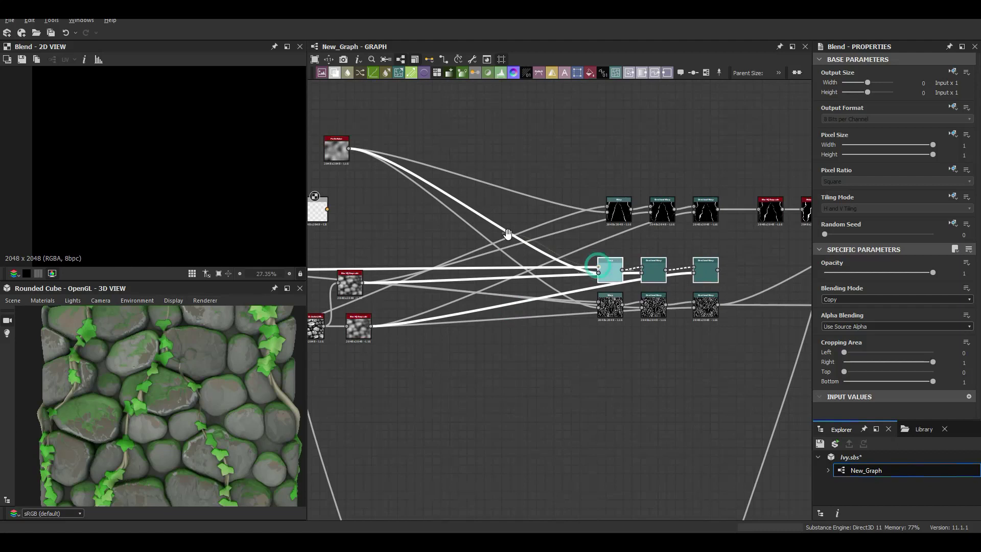
scroll(120, 375, "up", 3)
scroll(215, 360, "up", 3)
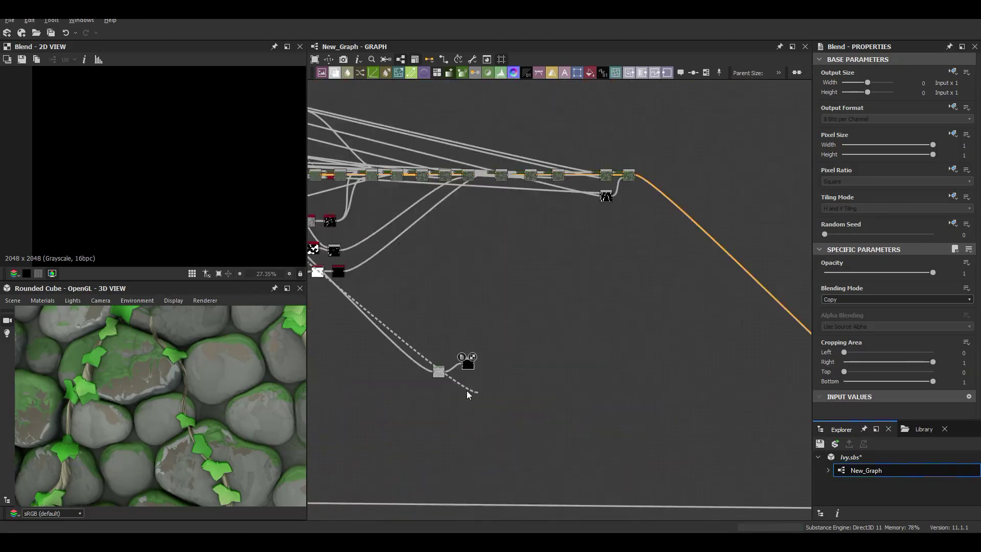
Step: Fade the subtract Blend opacity to about 0.03 and preview its output
left_click_drag(846, 274, 828, 274)
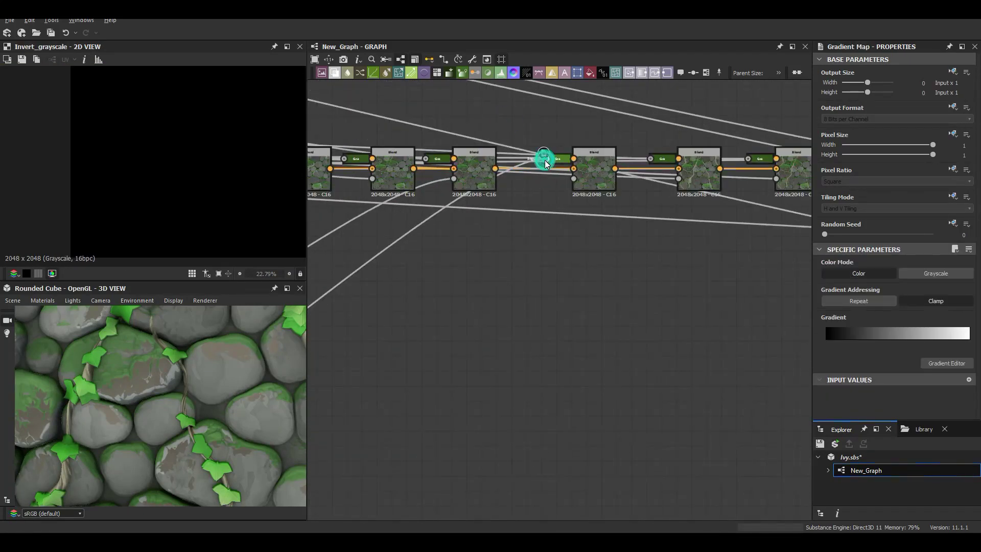
left_click(596, 180)
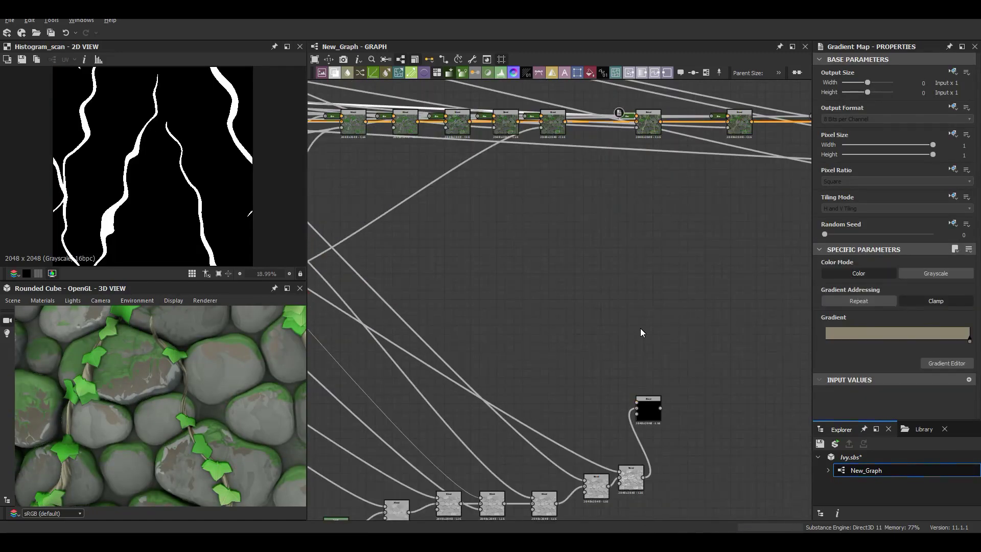
scroll(622, 114, "up", 5)
scroll(524, 239, "up", 5)
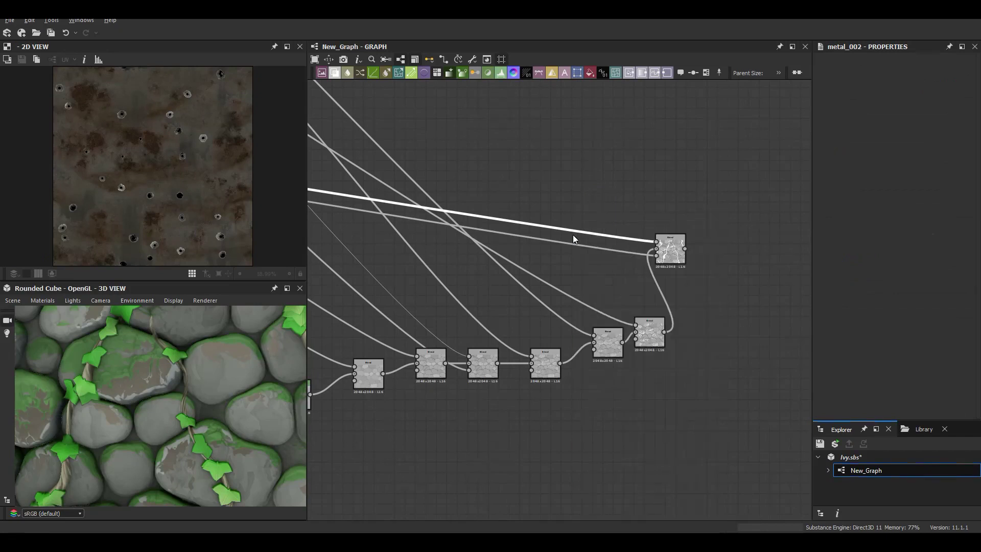
scroll(634, 245, "up", 3)
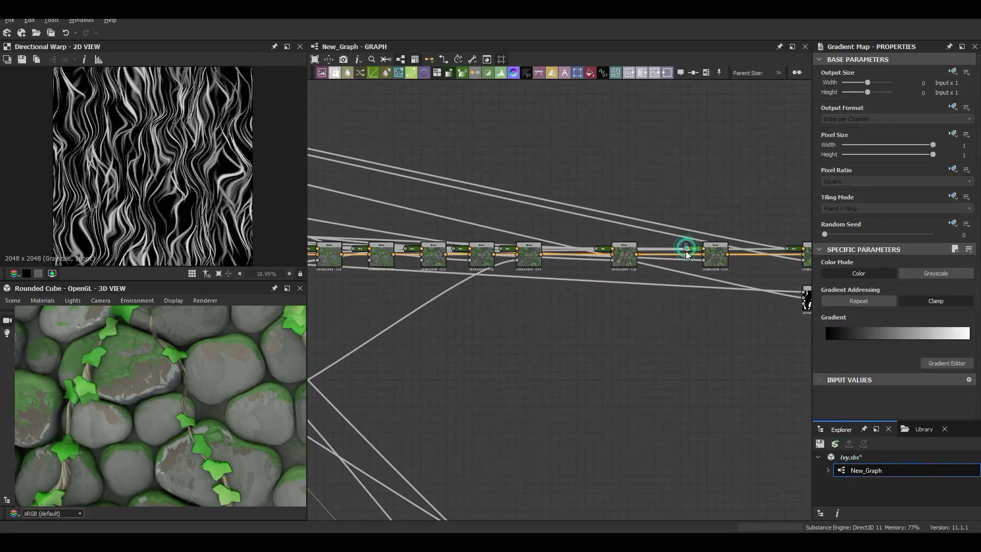
Step: Preview the Quantize Grayscale output and narrow the Levels output range to flatten contrast
double_click(572, 230)
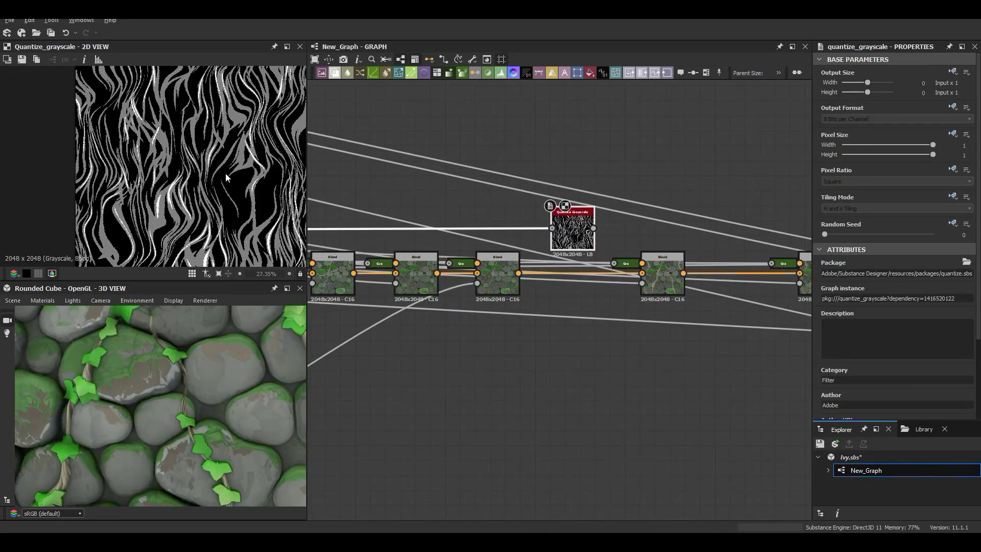
scroll(894, 255, "down", 3)
scroll(560, 238, "up", 3)
middle_click_drag(646, 275, 523, 300)
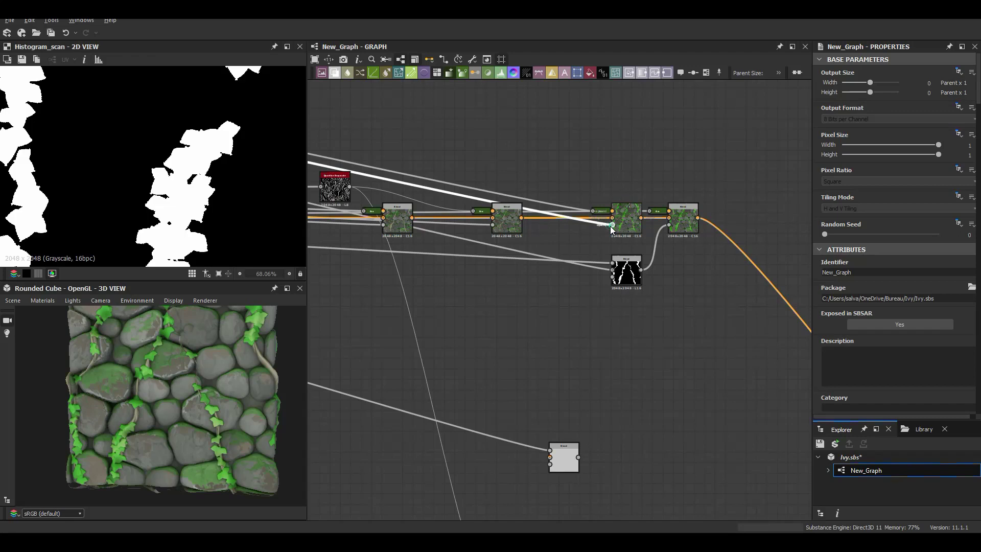
left_click_drag(906, 383, 912, 383)
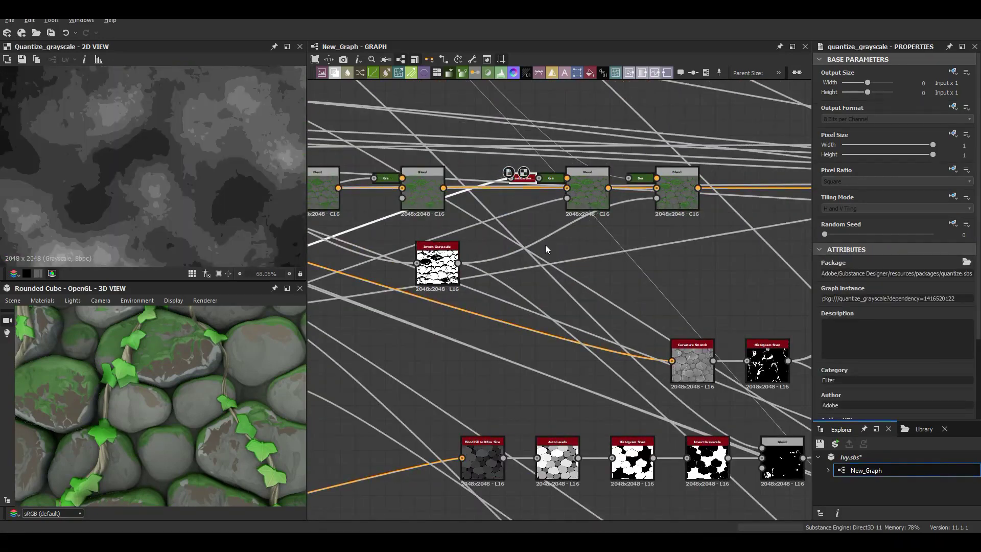
Step: Add a Flood Fill node and give the stone Gradient Map a middle white stop and dark brown end
key("space")
type("flo")
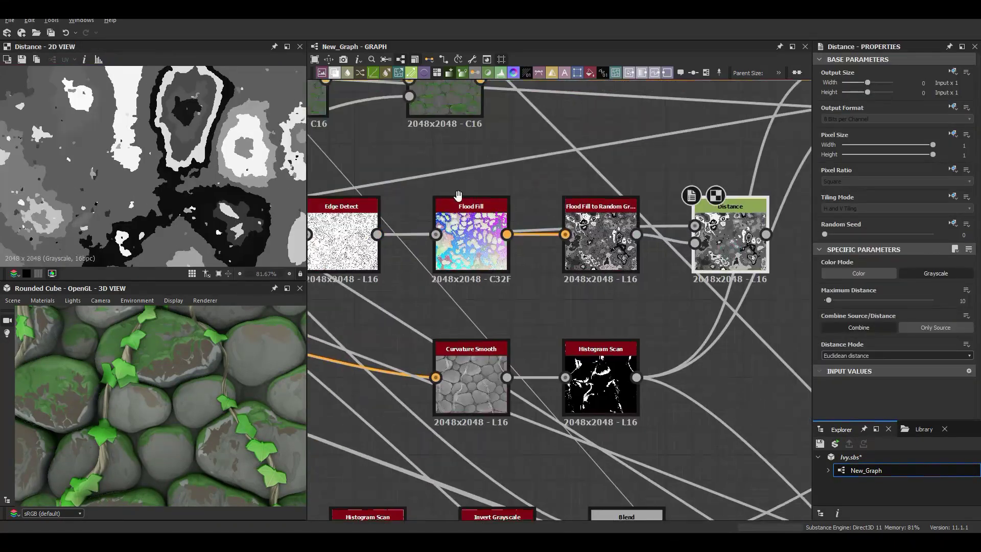
scroll(566, 311, "down", 4)
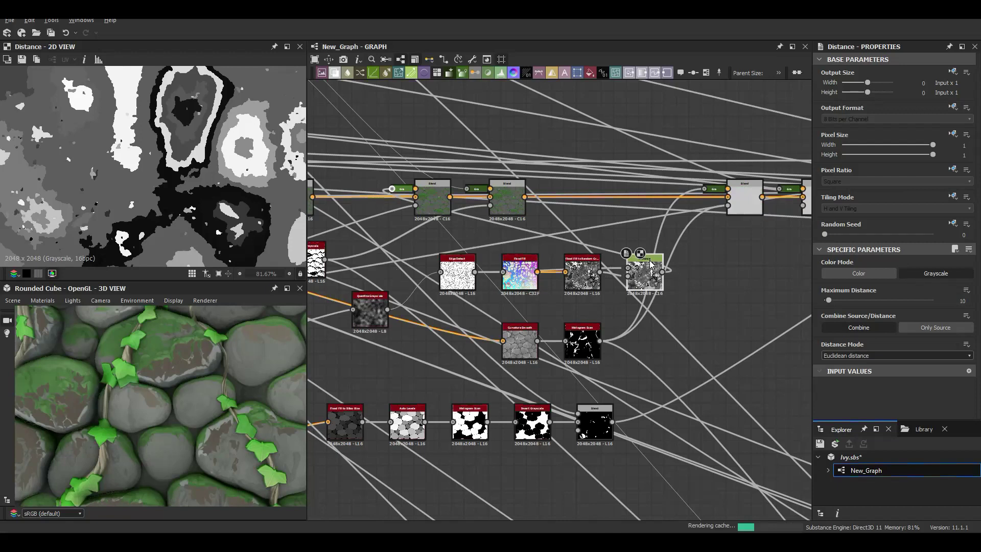
left_click(828, 347)
mouse_move(834, 251)
left_mouse_down()
mouse_move(714, 251)
mouse_move(834, 251)
left_mouse_up()
left_click(629, 462)
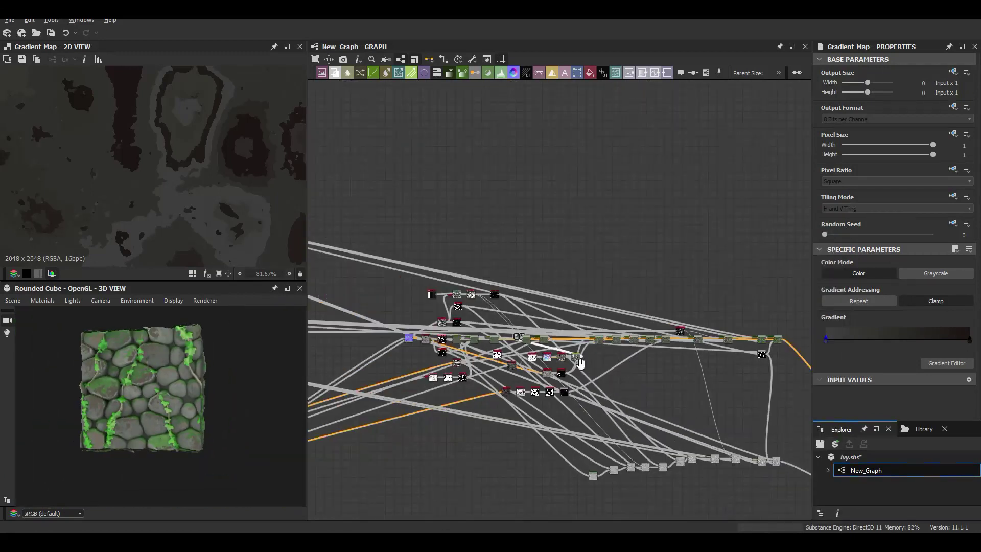
Step: Group the bottom chain of nodes in a frame
scroll(558, 228, "up", 4)
left_click_drag(656, 247, 525, 293)
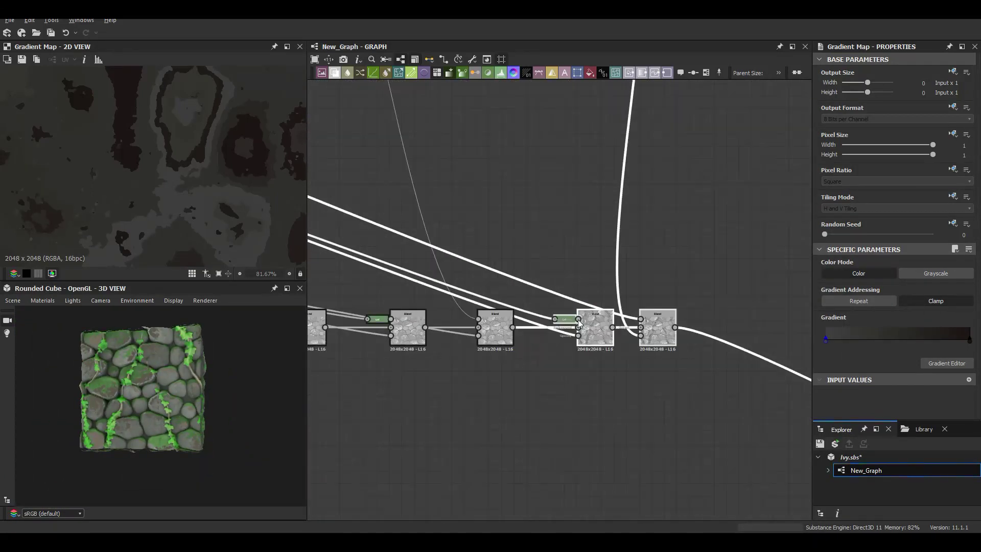
scroll(580, 323, "down", 5)
key("ctrl+f")
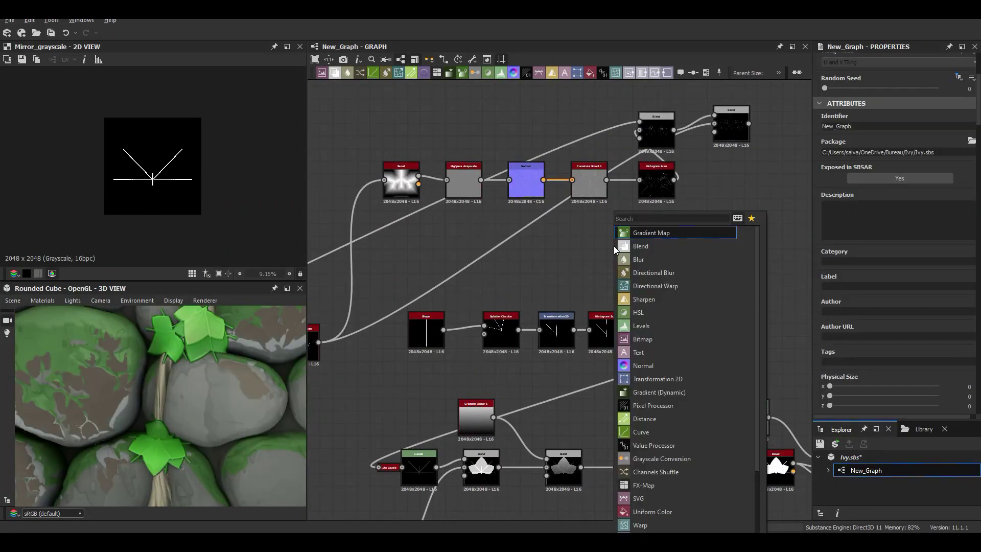
type("ti")
Step: Add a Tile Sampler node masked by a Gradient Linear 2 node
left_click(649, 339)
left_click_drag(852, 353, 824, 353)
left_click_drag(852, 378, 847, 378)
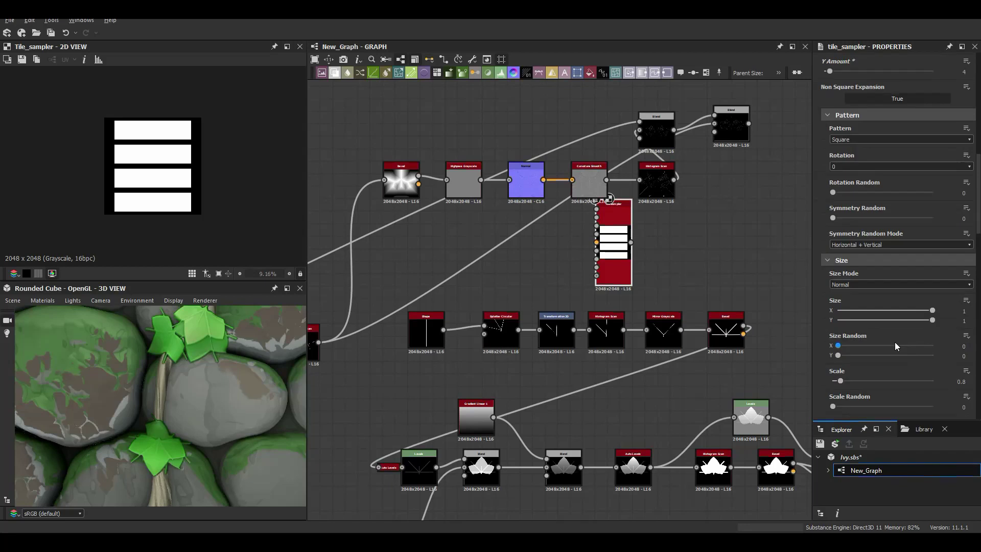
left_click_drag(596, 259, 700, 235)
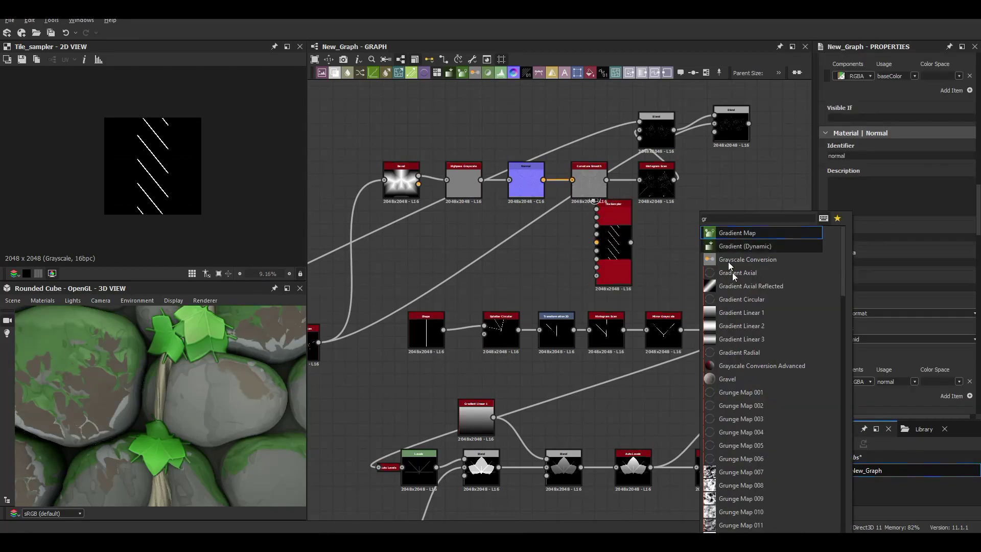
left_click(736, 271)
scroll(625, 261, "up", 3)
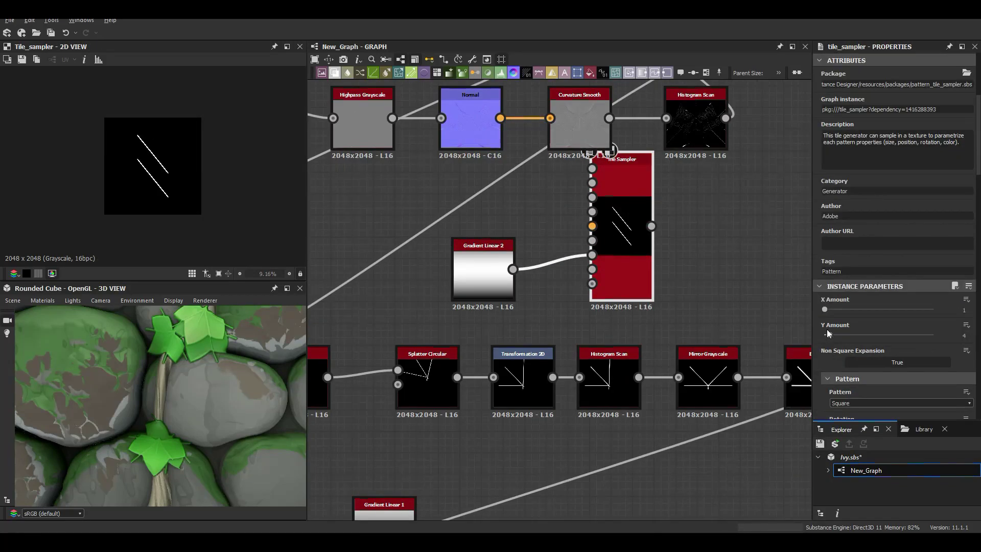
Step: Raise the Tile Sampler Y Amount to 13 and mirror the lines into chevrons
left_click_drag(826, 335, 845, 335)
left_click_drag(593, 226, 705, 204)
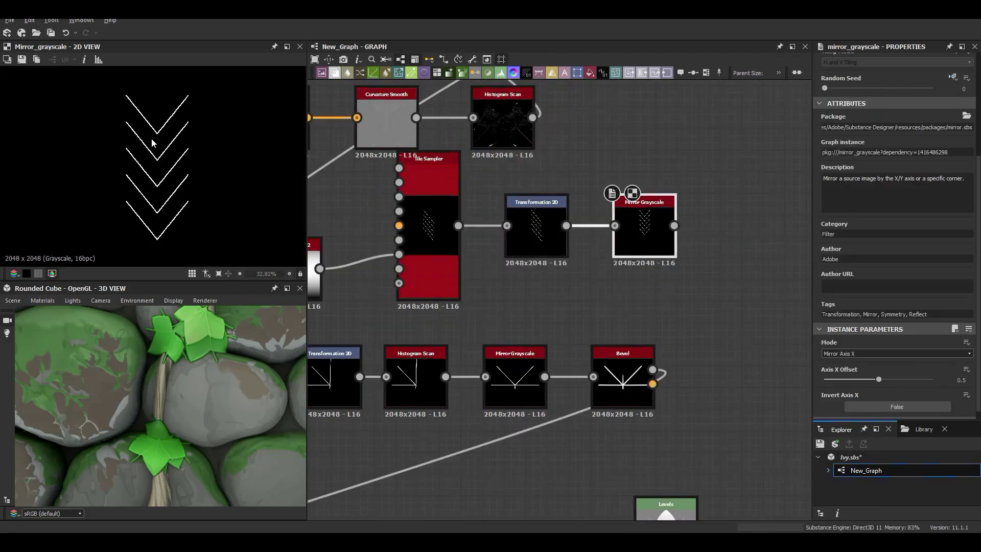
scroll(664, 194, "down", 3)
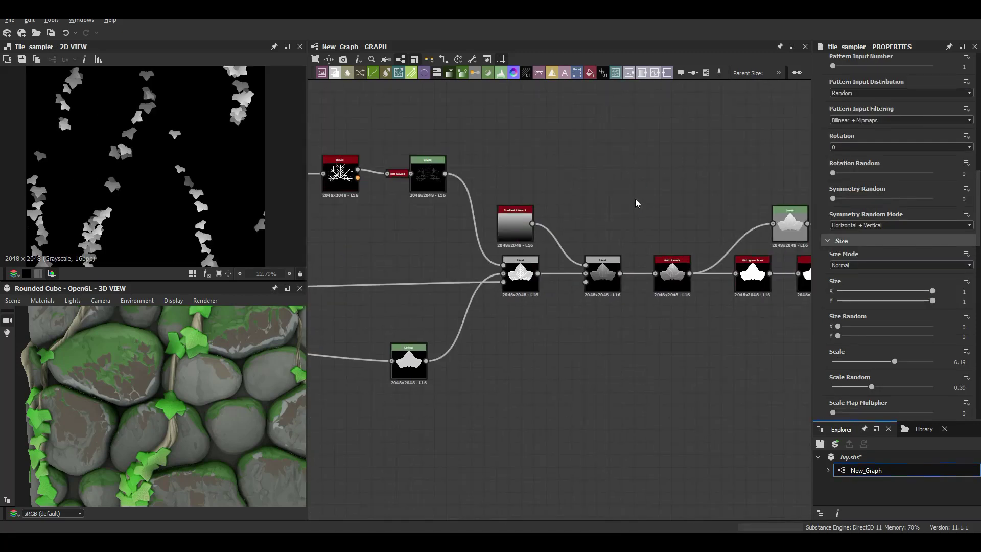
Step: Chain Highpass Grayscale, Auto Levels and Histogram Scan after the leaf scatter, then edit the Gradient Map colours
key("Return")
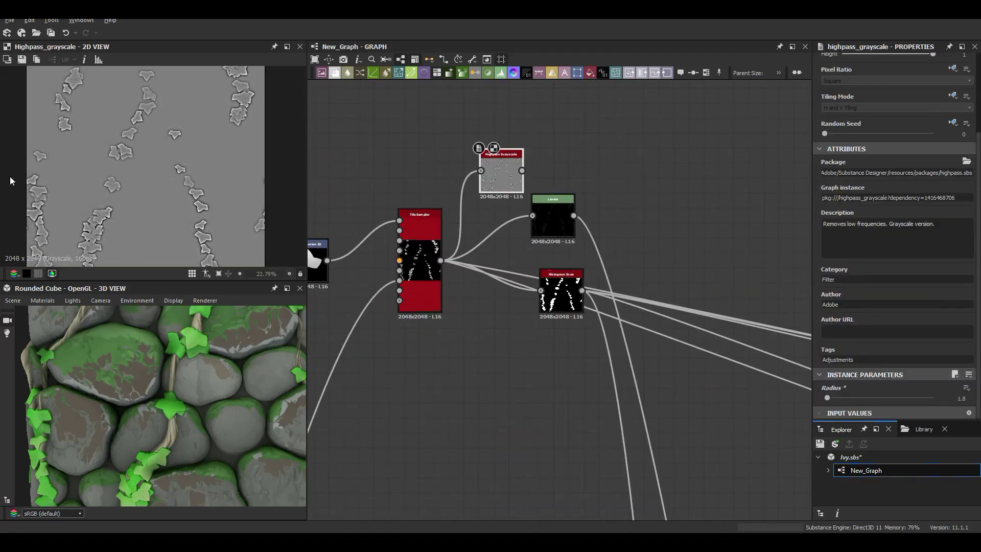
type("au")
key("Return")
key("Return")
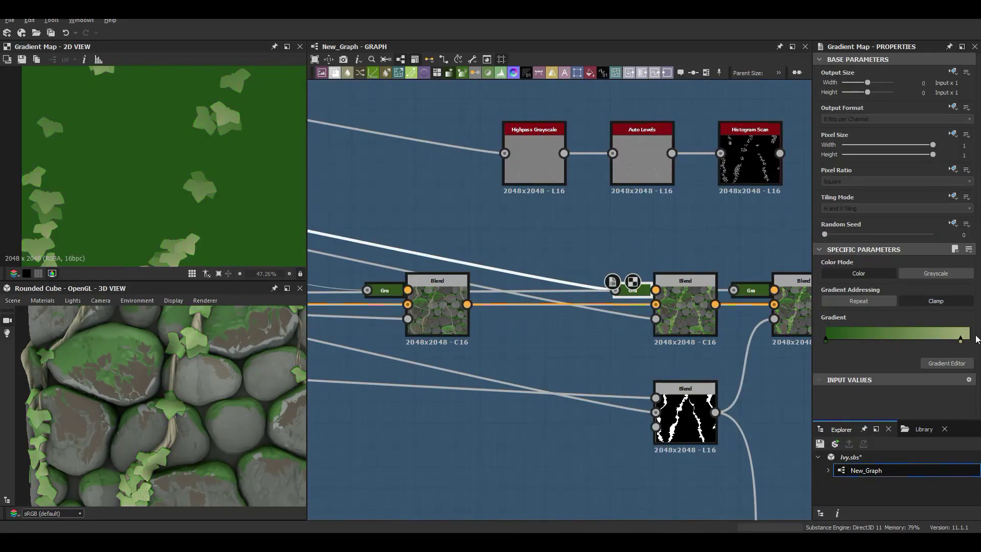
double_click(961, 339)
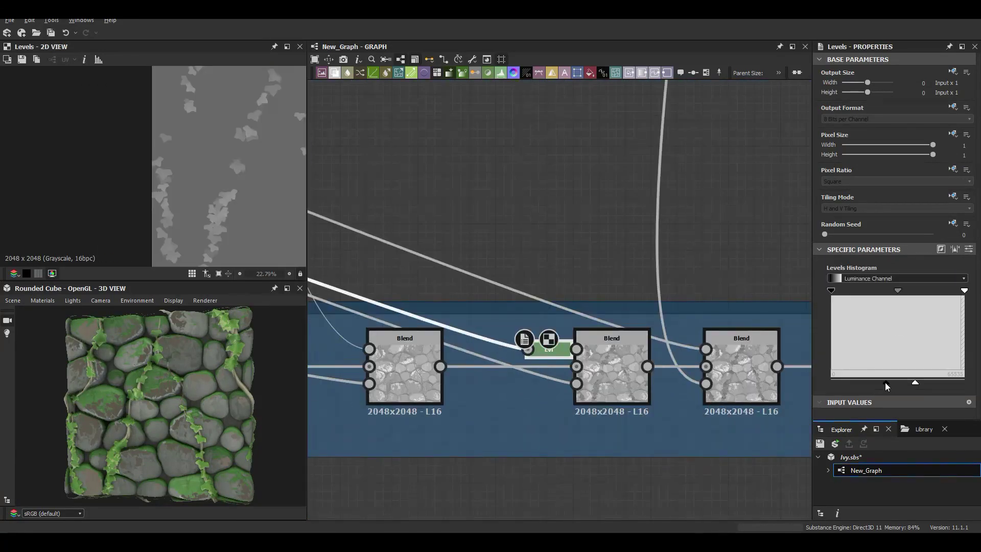
scroll(633, 292, "down", 5)
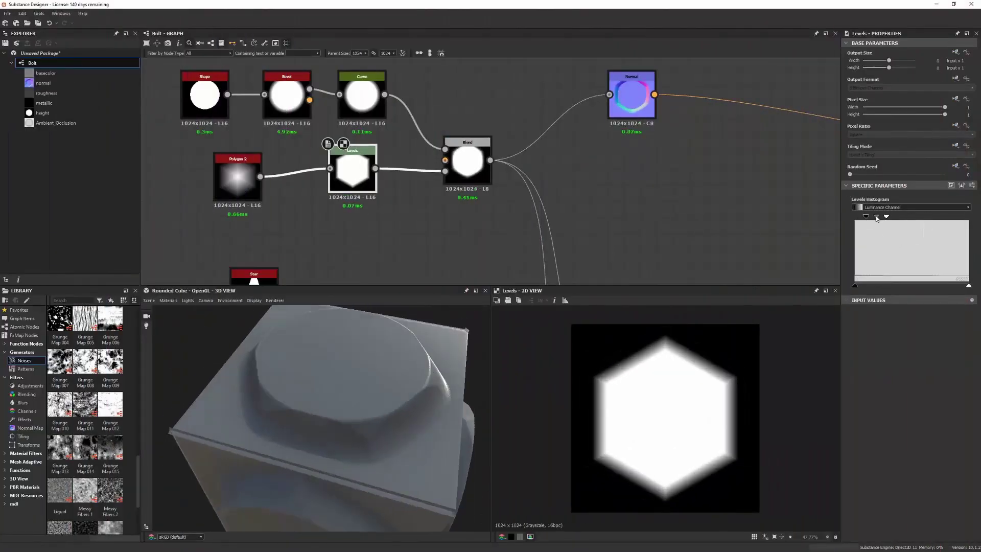
Step: Open the MetalSheet graph with bolts tiled across corrugated metal stripes
left_click_drag(382, 401, 435, 404)
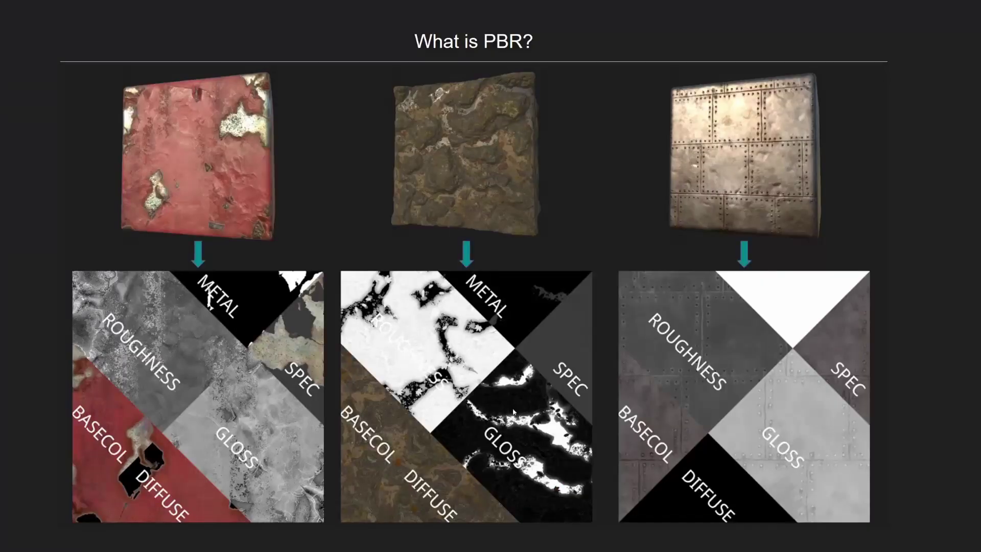
left_click(377, 325)
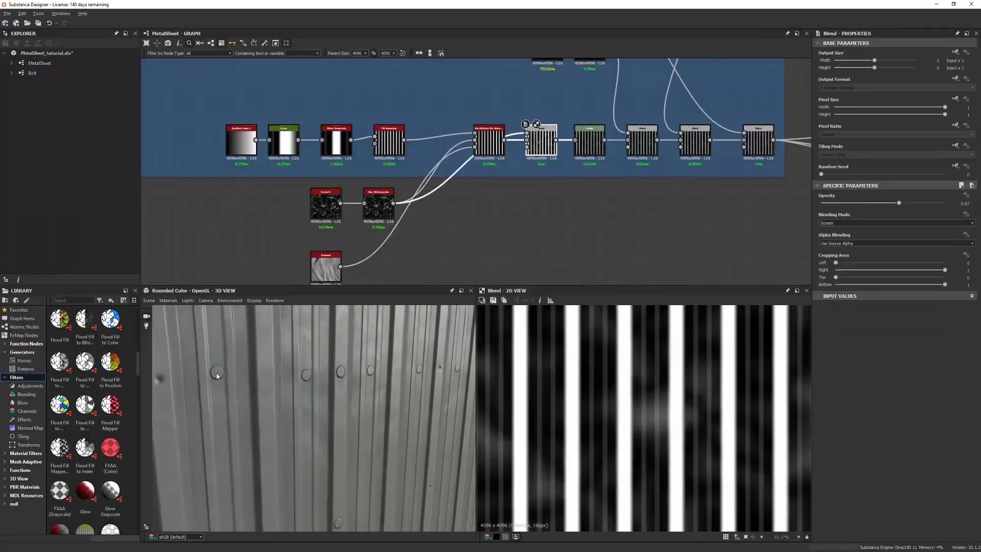
scroll(217, 376, "down", 5)
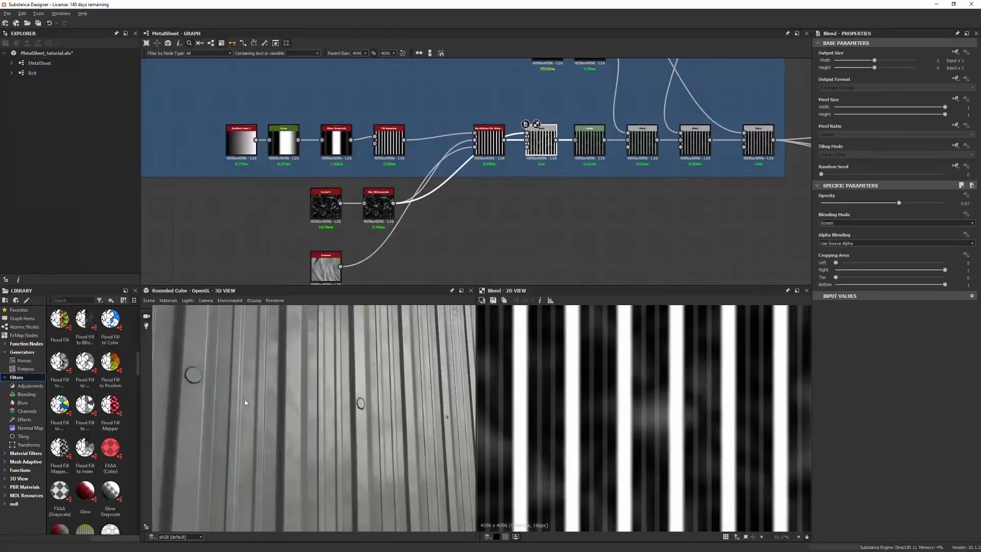